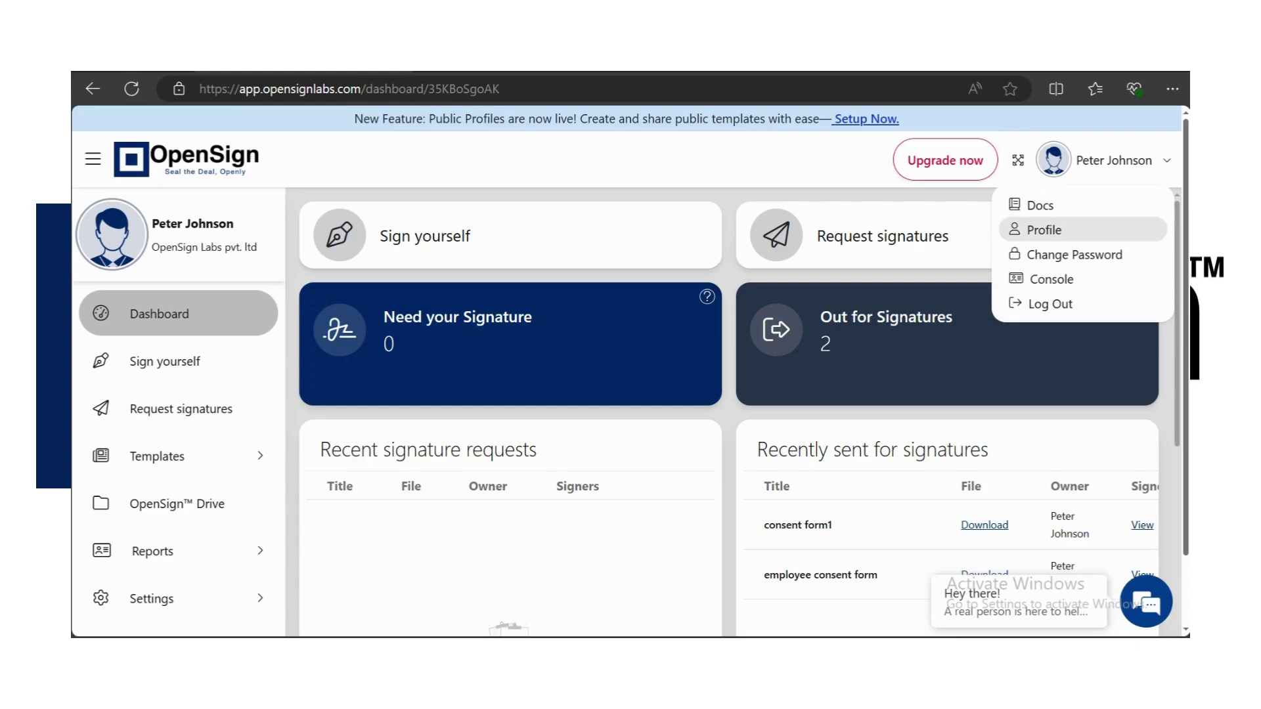
- Edit the profile and set the public username to opensign22
{"action": "left_click", "coordinate": [1045, 230]}
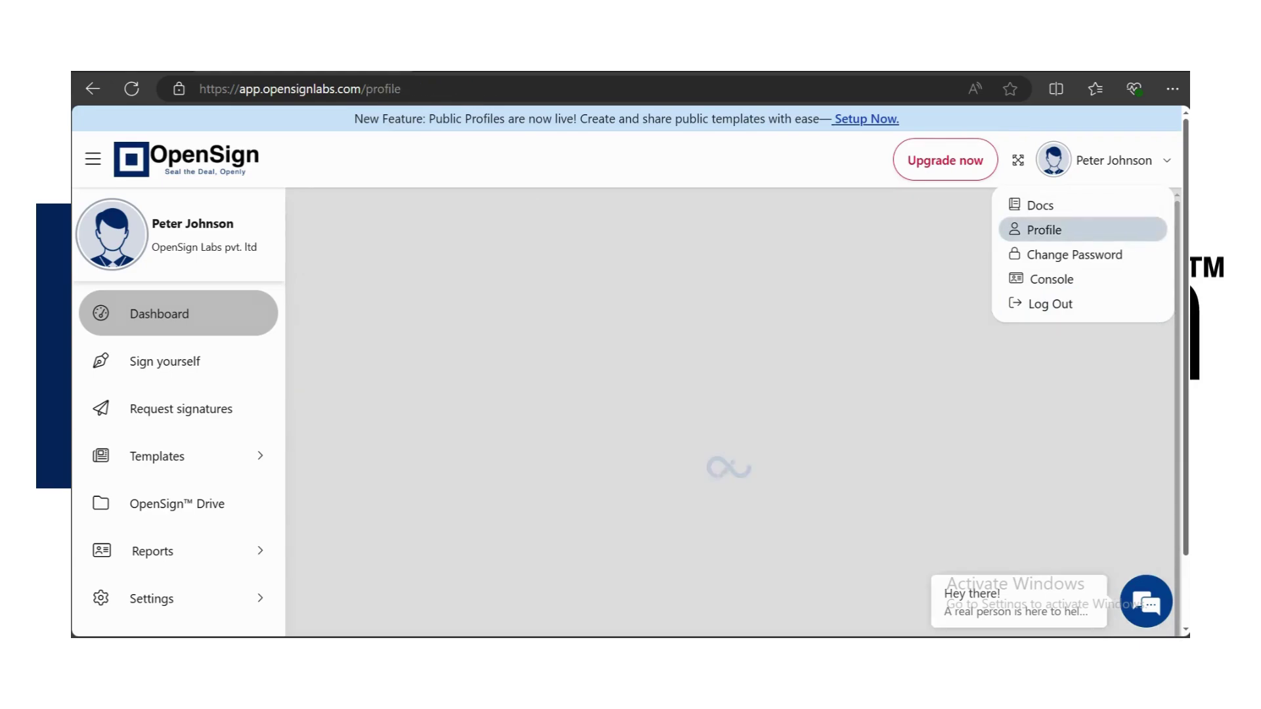
{"action": "scroll", "coordinate": [729, 414], "scroll_direction": "down", "scroll_amount": 3}
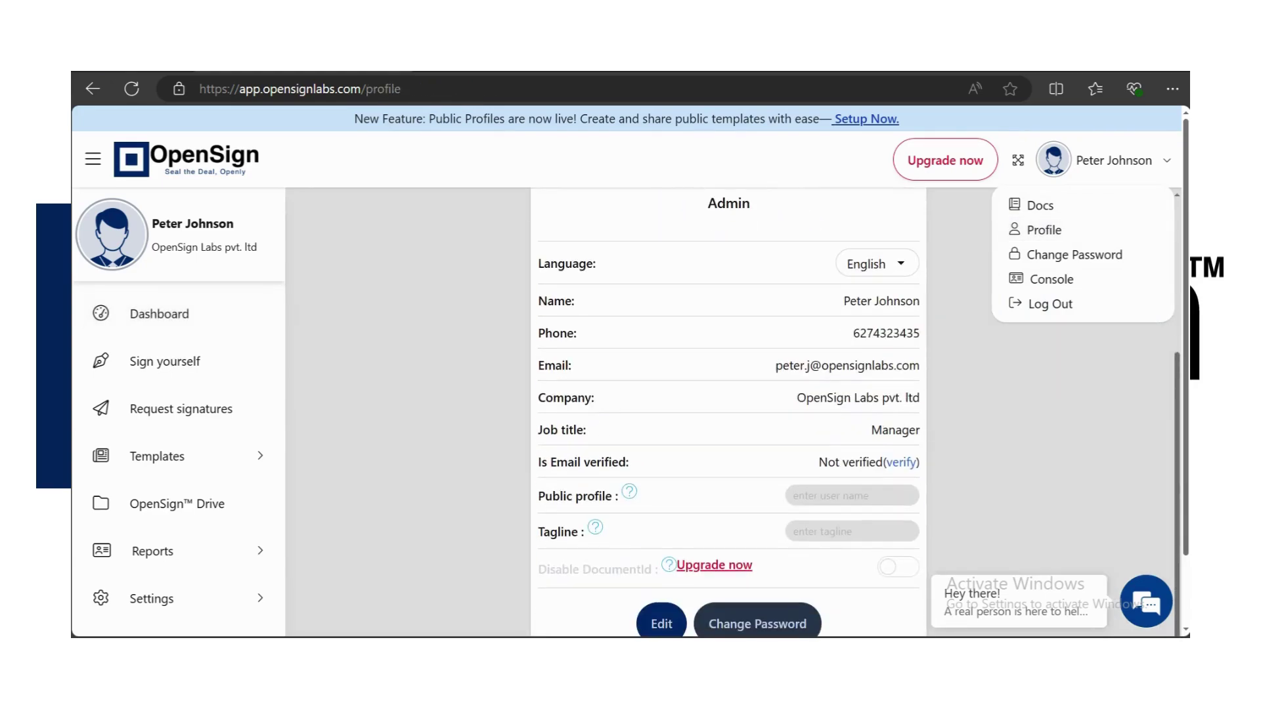
{"action": "left_click", "coordinate": [661, 623]}
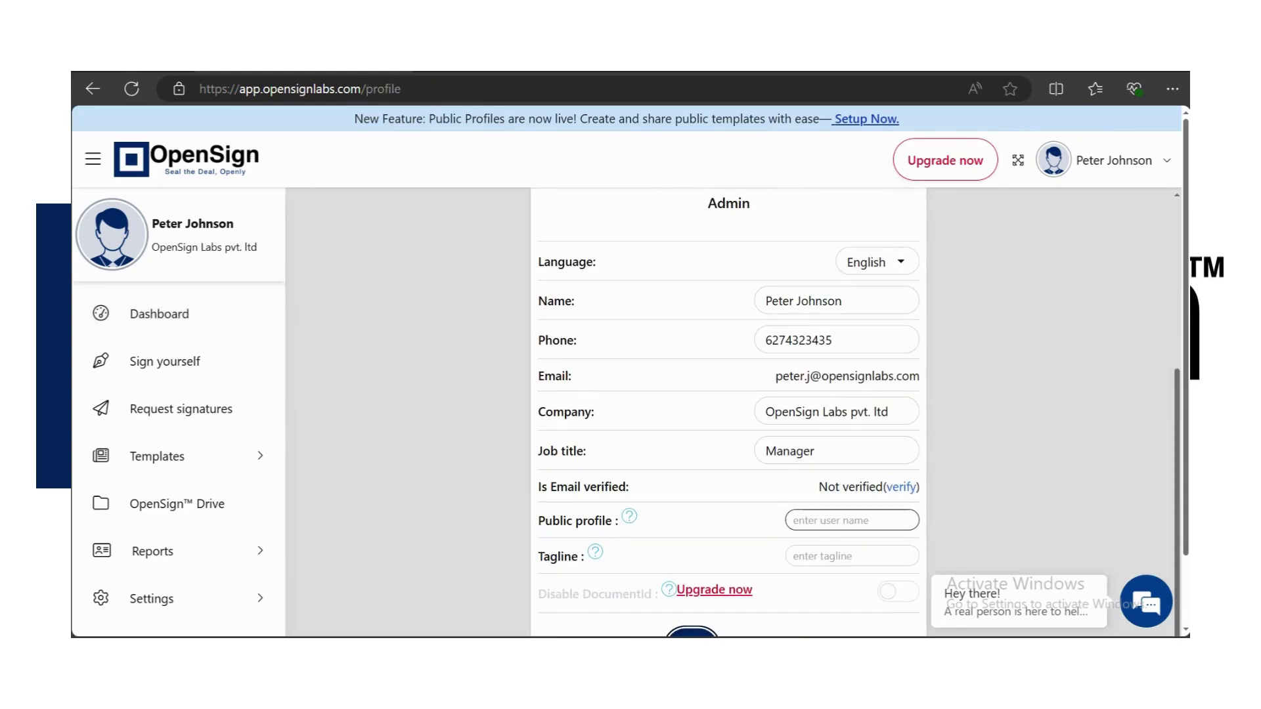
{"action": "type", "text": "ope"}
{"action": "key", "text": "BackSpace"}
{"action": "type", "text": "ensign"}
{"action": "key", "text": "Tab"}
{"action": "type", "text": "seal the deal openly"}
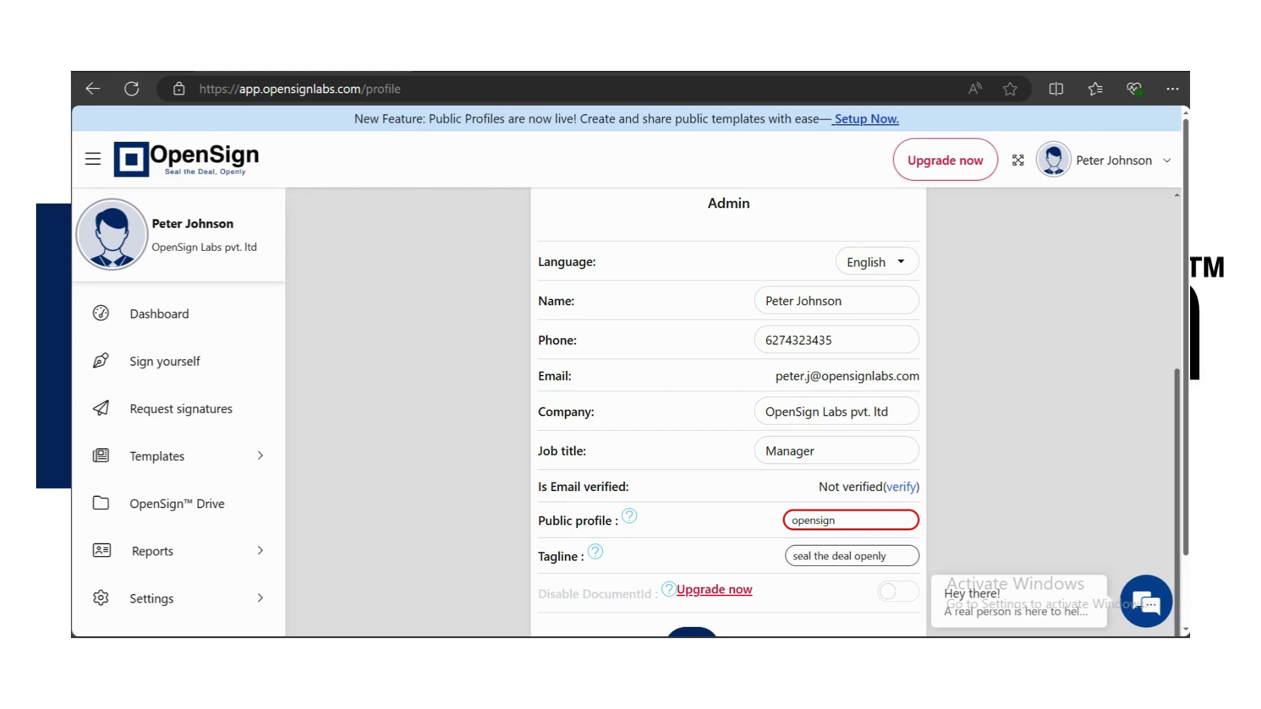
- Enter tagline 'seal the deal openly', dismiss the upgrade prompt and save the profile
{"action": "key", "text": "Tab"}
{"action": "key", "text": "Tab"}
{"action": "key", "text": "Return"}
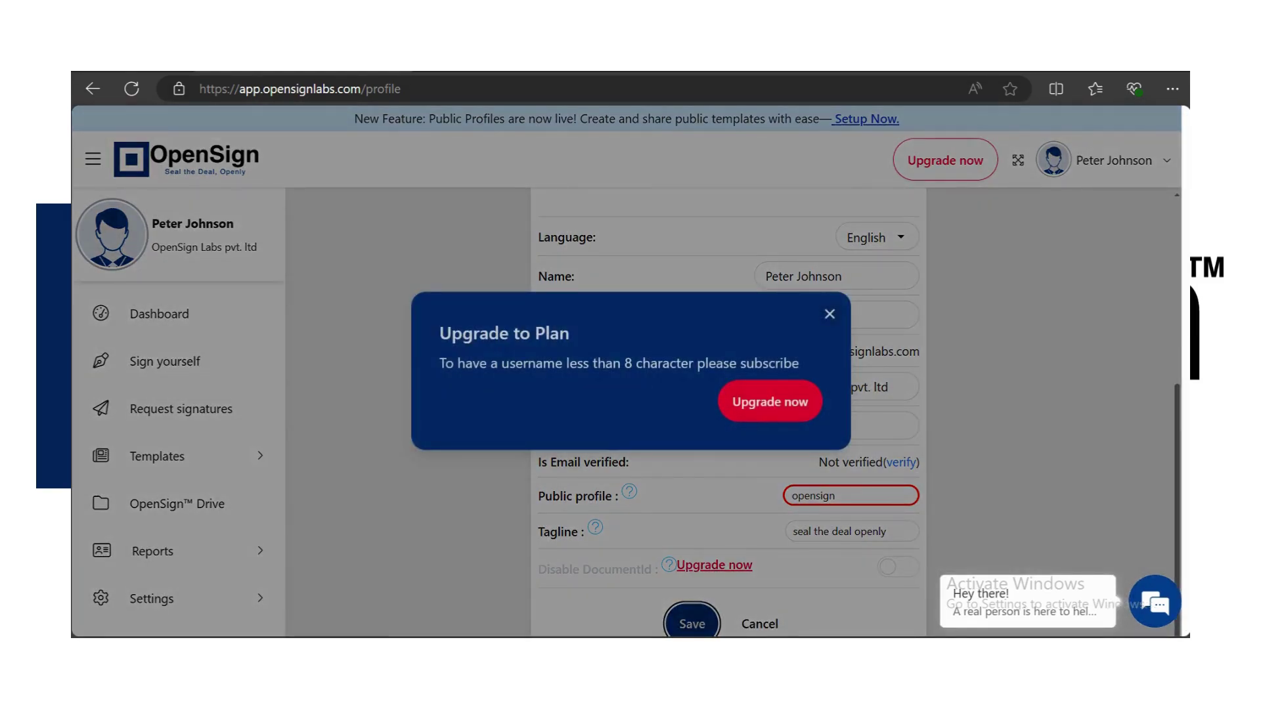
{"action": "key", "text": "Escape"}
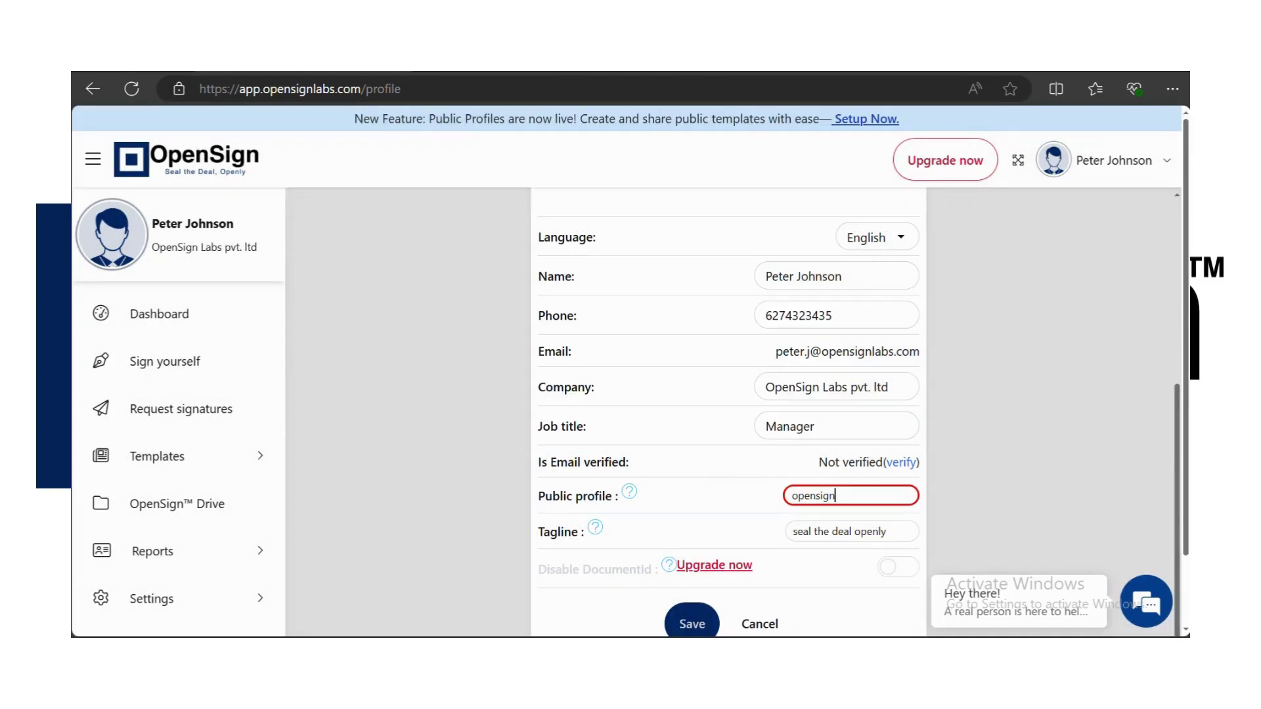
{"action": "type", "text": "22"}
{"action": "scroll", "coordinate": [729, 394], "scroll_direction": "down", "scroll_amount": 1}
{"action": "left_click", "coordinate": [691, 542]}
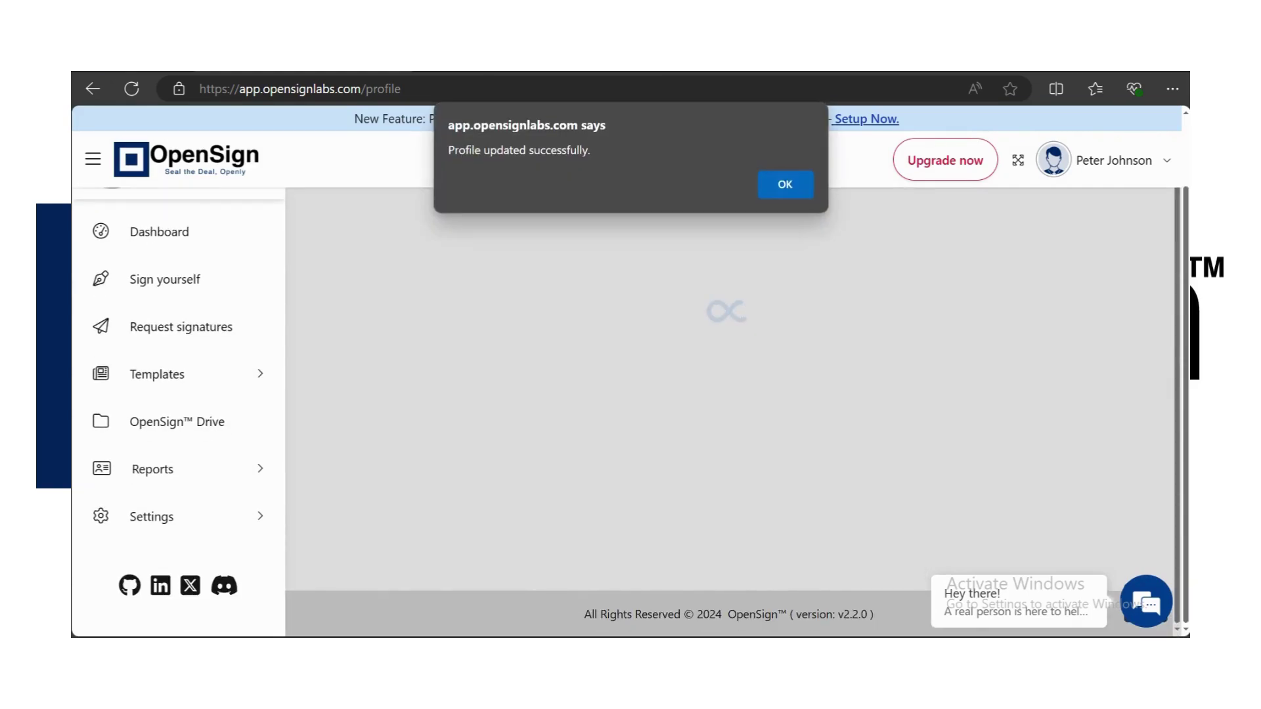
- Start a new template and upload the Consentform.png file
{"action": "left_click", "coordinate": [785, 184]}
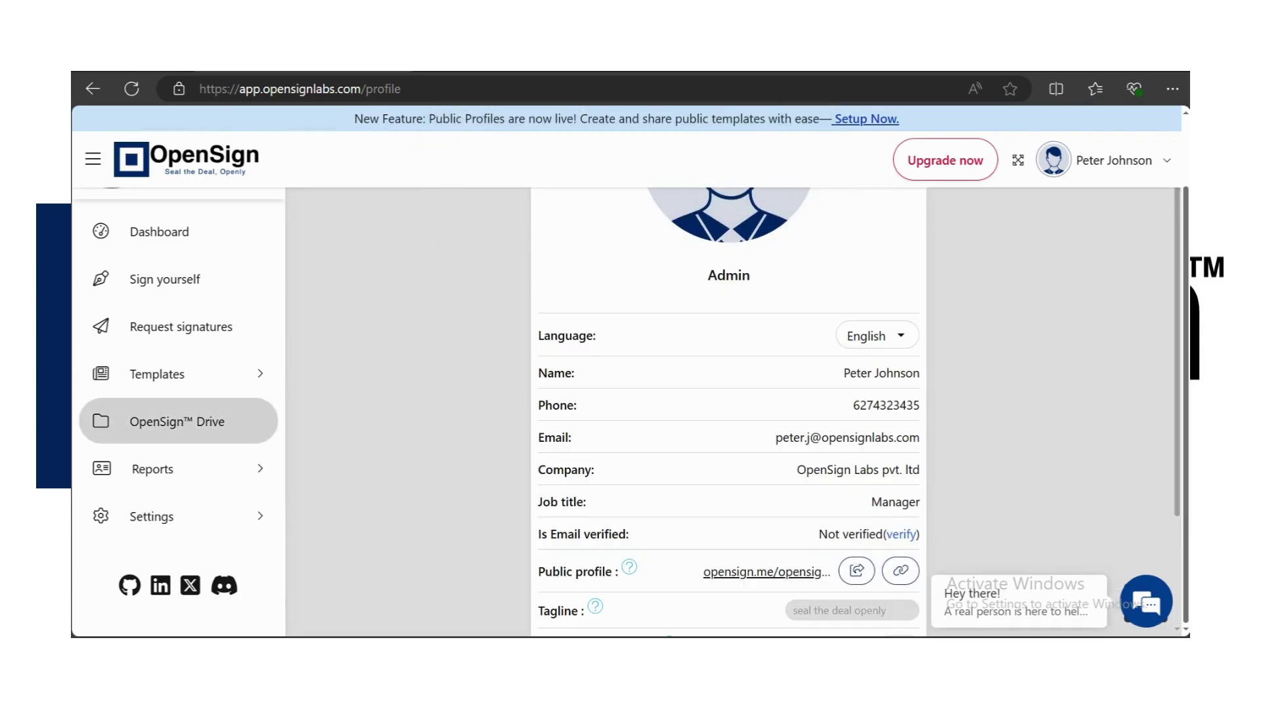
{"action": "left_click", "coordinate": [158, 374]}
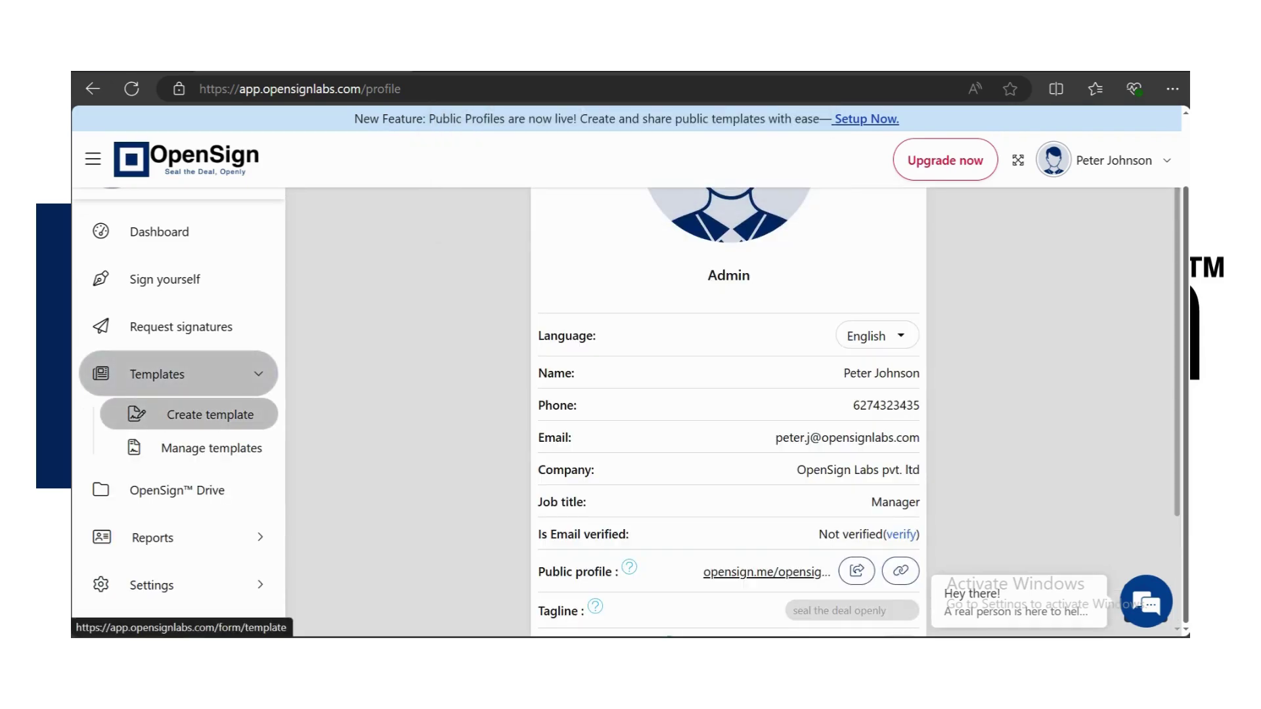
{"action": "left_click", "coordinate": [210, 414]}
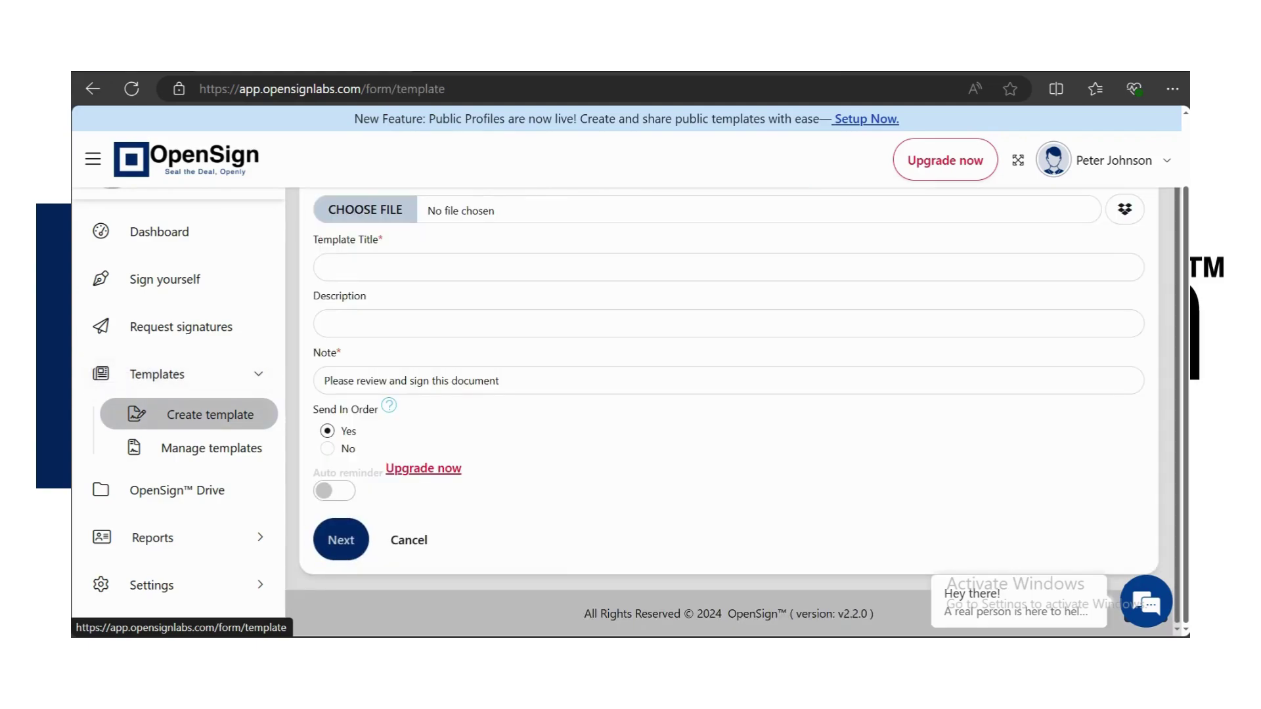
{"action": "scroll", "coordinate": [729, 414], "scroll_direction": "up", "scroll_amount": 1}
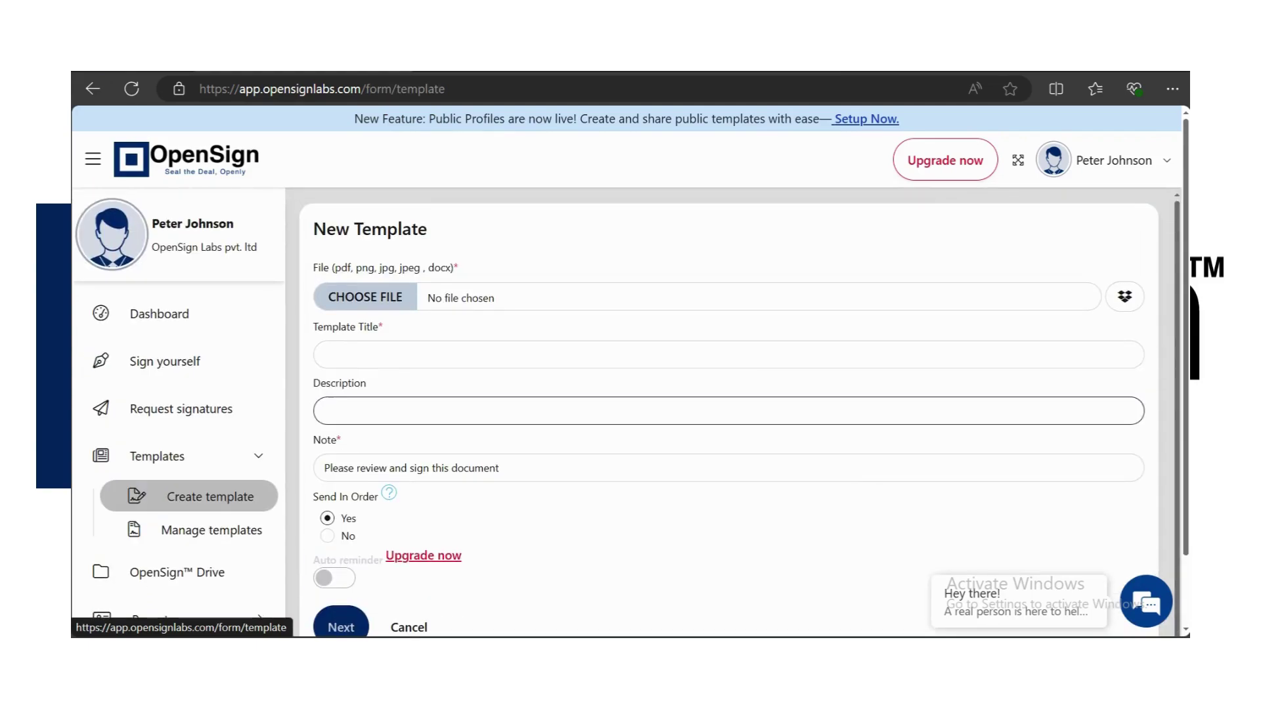
{"action": "left_click", "coordinate": [365, 297]}
{"action": "key", "text": "Return"}
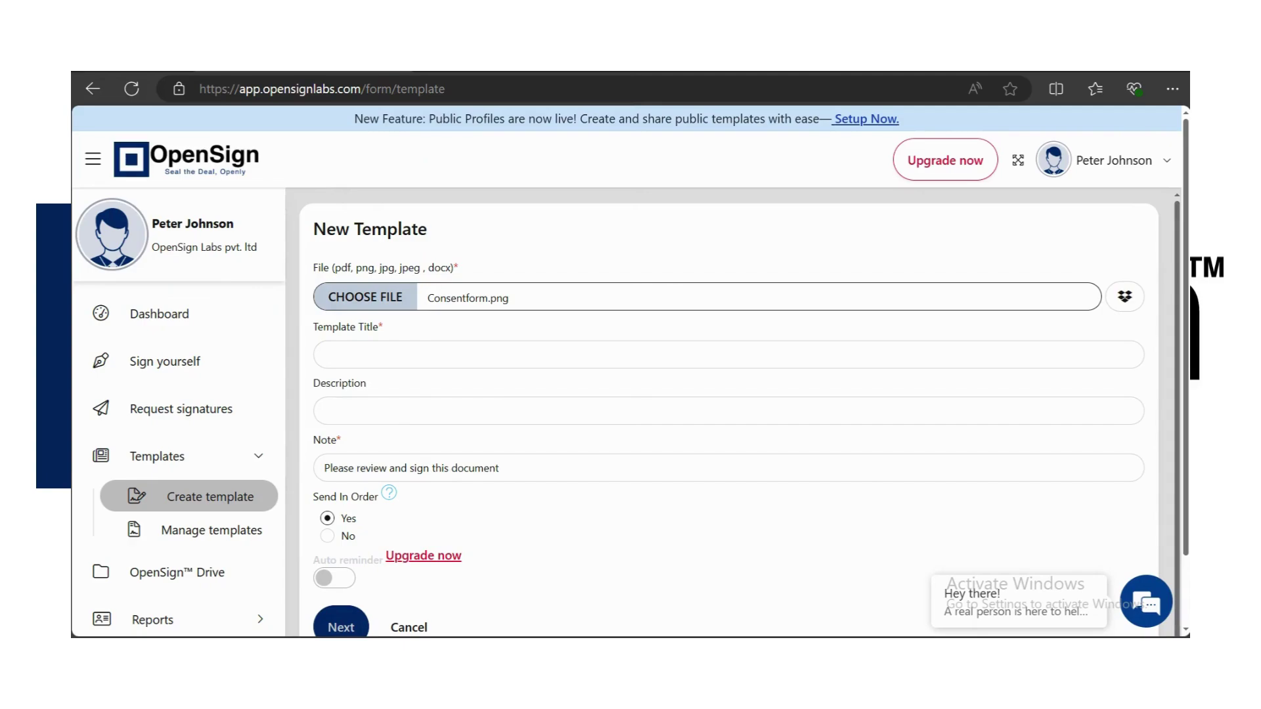
{"action": "type", "text": "Con"}
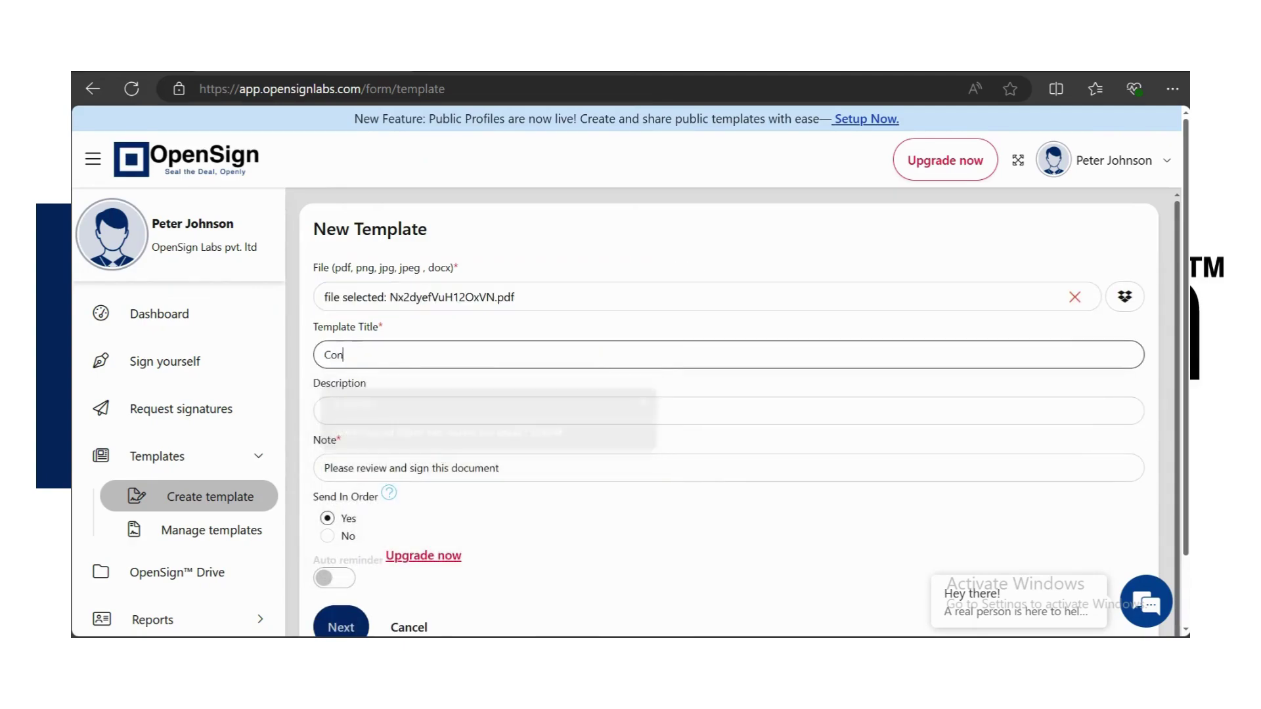
{"action": "type", "text": "sent form24"}
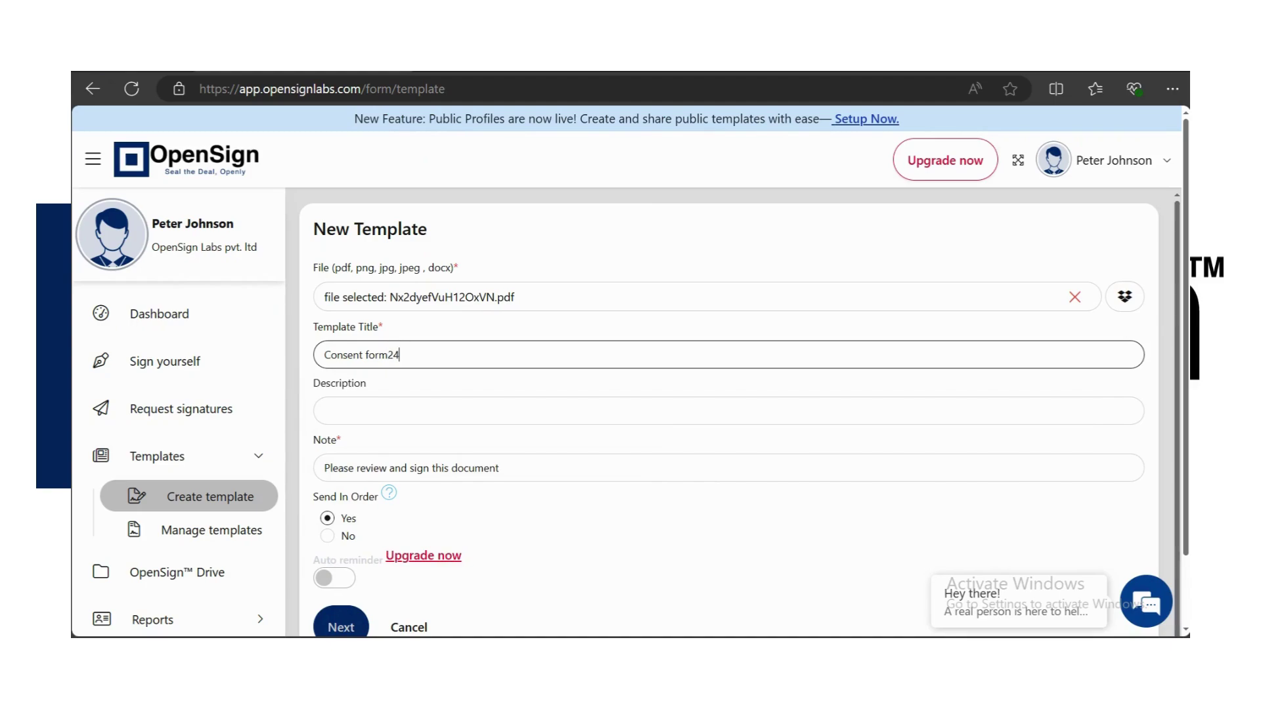
- Title it Consent form24 with description demo, set Send In Order to No and continue
{"action": "key", "text": "Tab"}
{"action": "type", "text": "dem"}
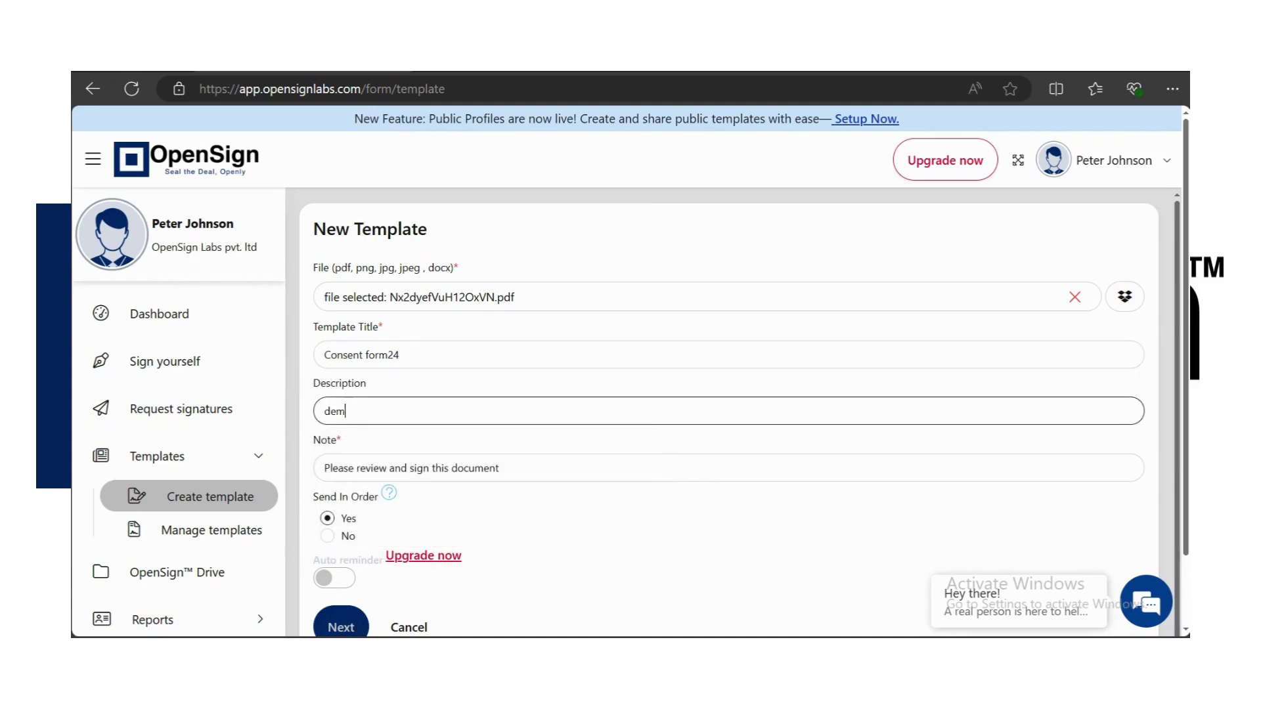
{"action": "type", "text": "o"}
{"action": "key", "text": "Tab"}
{"action": "type", "text": "demo"}
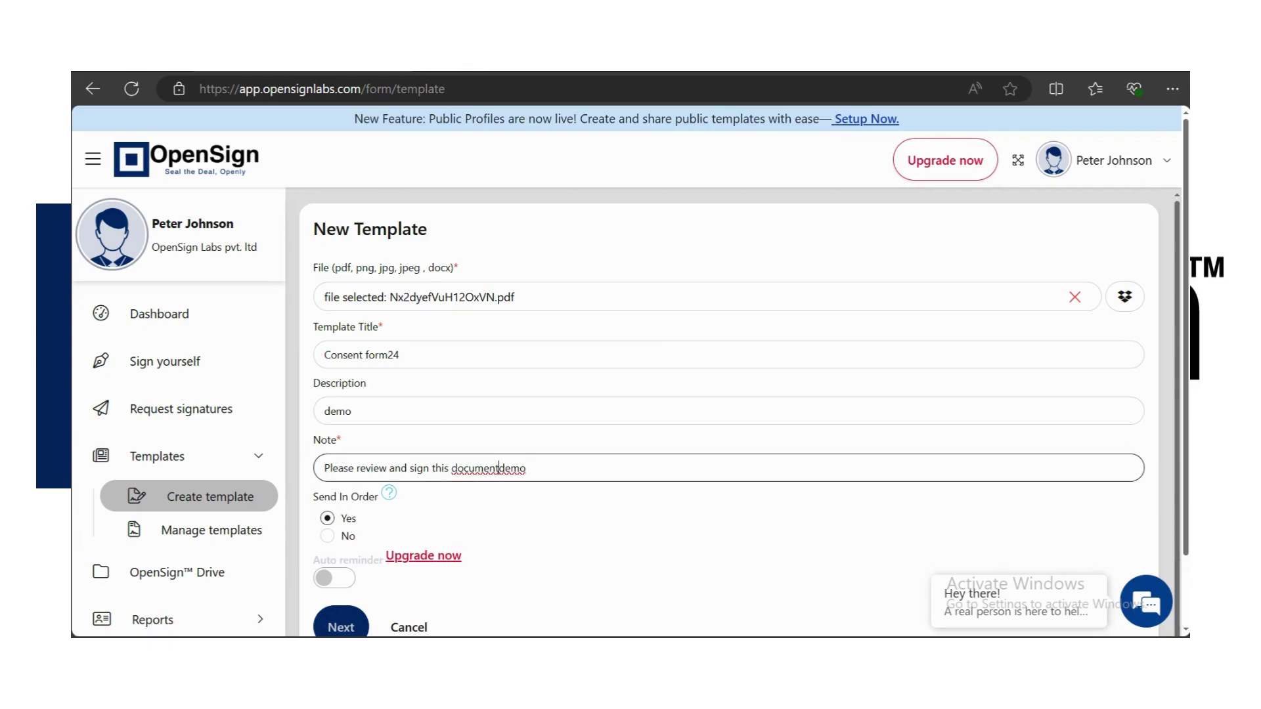
{"action": "left_click", "coordinate": [327, 535]}
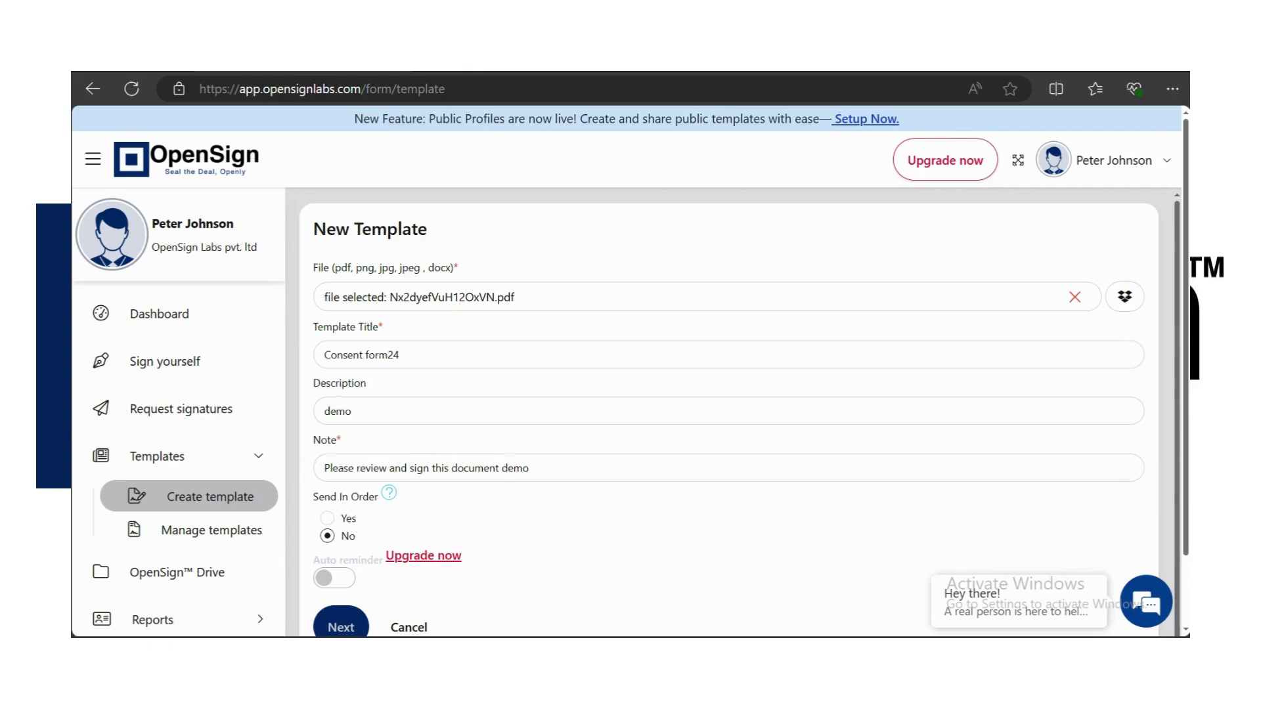
{"action": "left_click", "coordinate": [341, 626]}
{"action": "scroll", "coordinate": [730, 413], "scroll_direction": "down", "scroll_amount": 3}
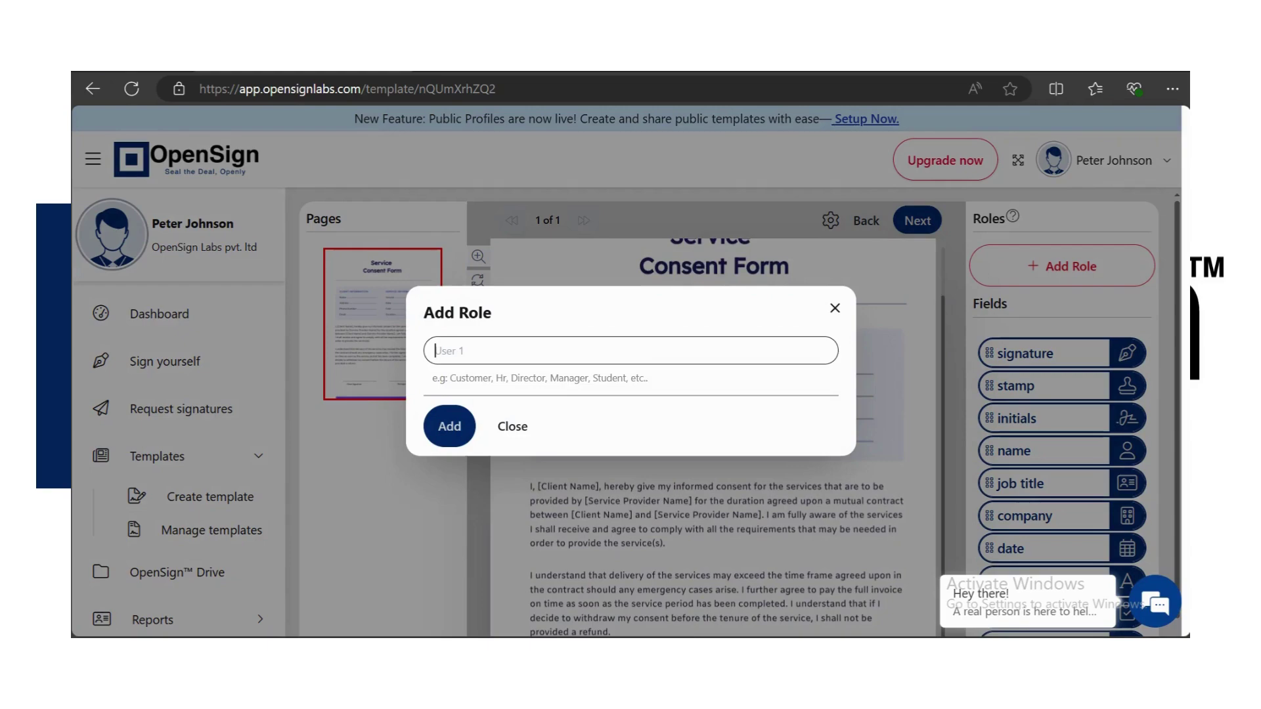
{"action": "type", "text": "Hr"}
- Add the three signer roles Hr, Candidate and Manager to the template
{"action": "key", "text": "BackSpace"}
{"action": "type", "text": "R"}
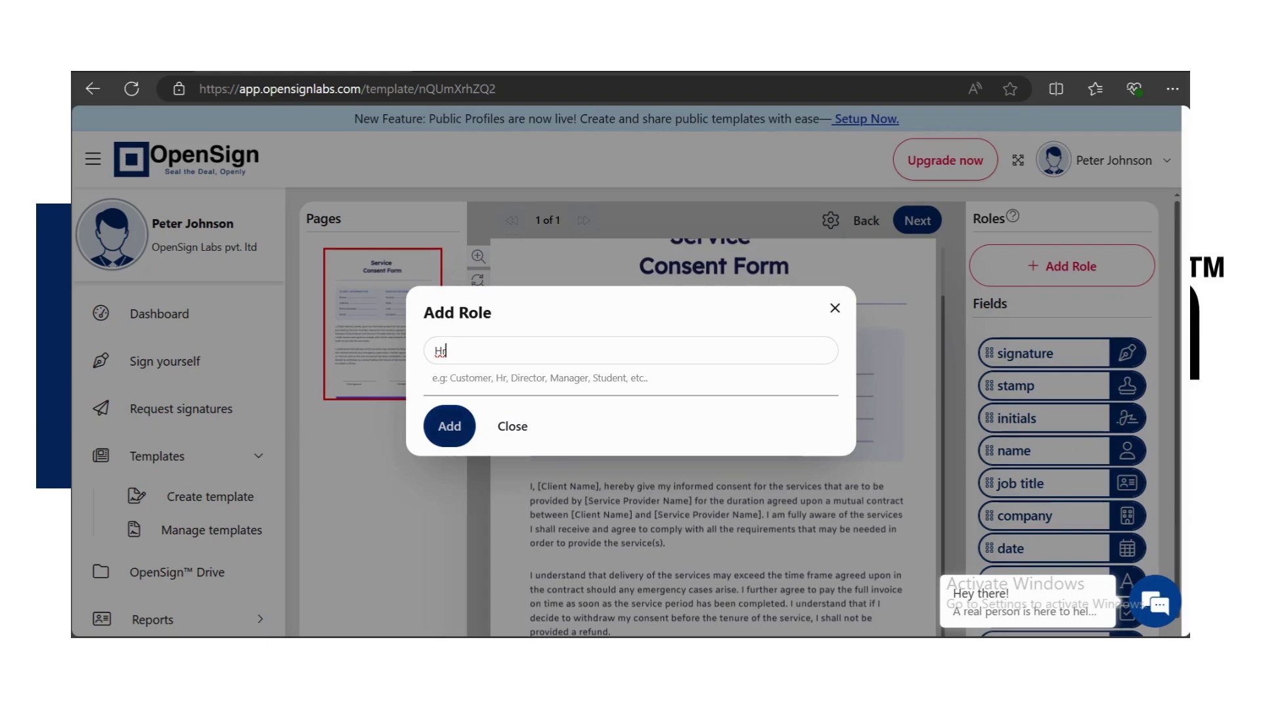
{"action": "key", "text": "Return"}
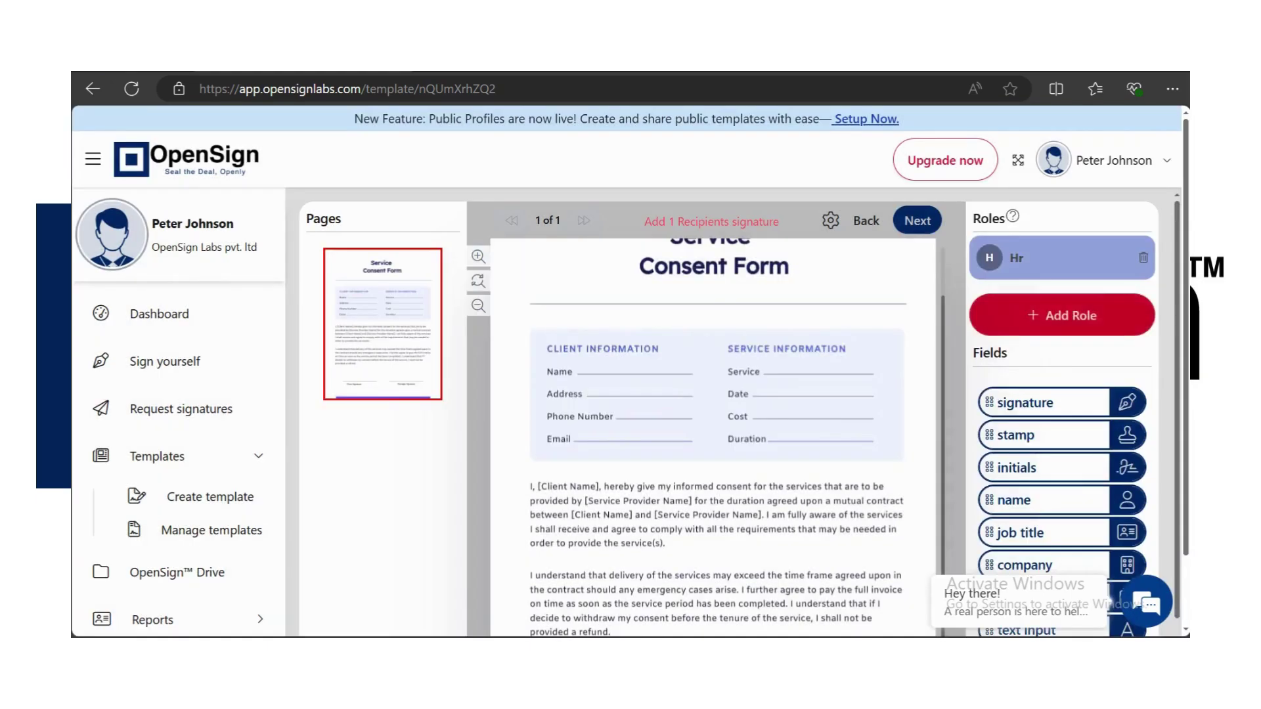
{"action": "left_click", "coordinate": [1062, 315]}
{"action": "type", "text": "Candidate"}
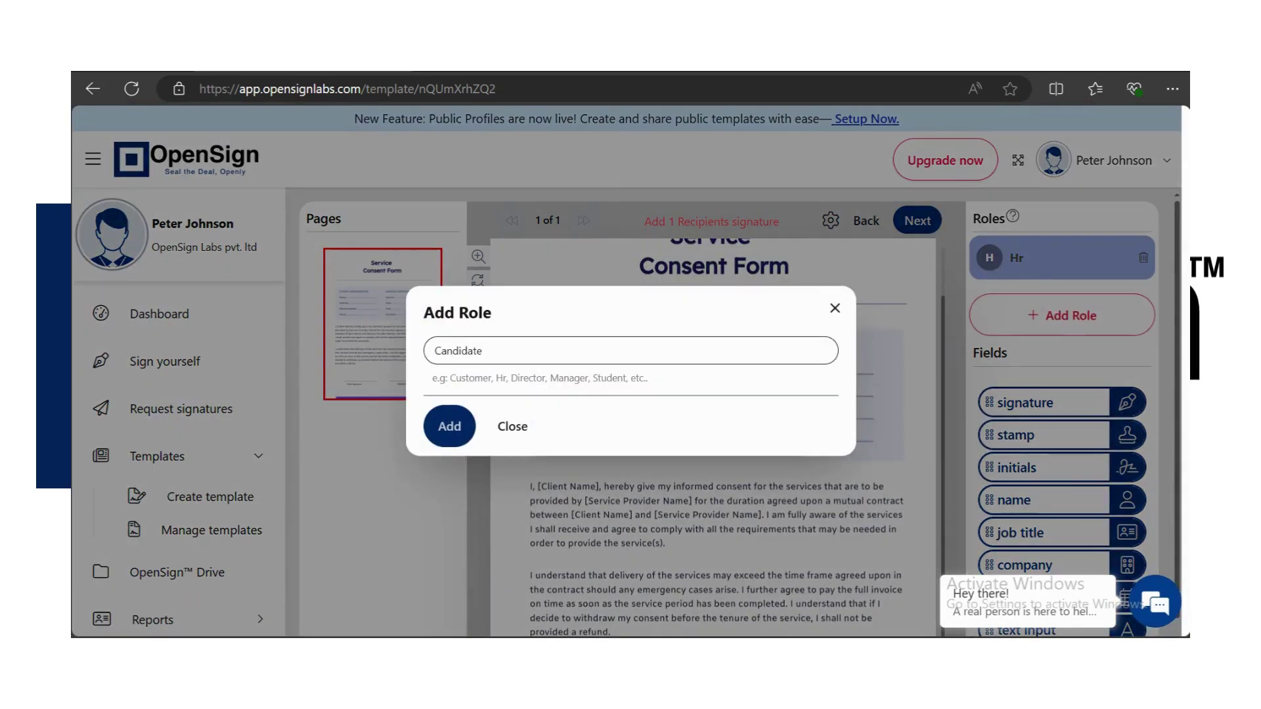
{"action": "key", "text": "Return"}
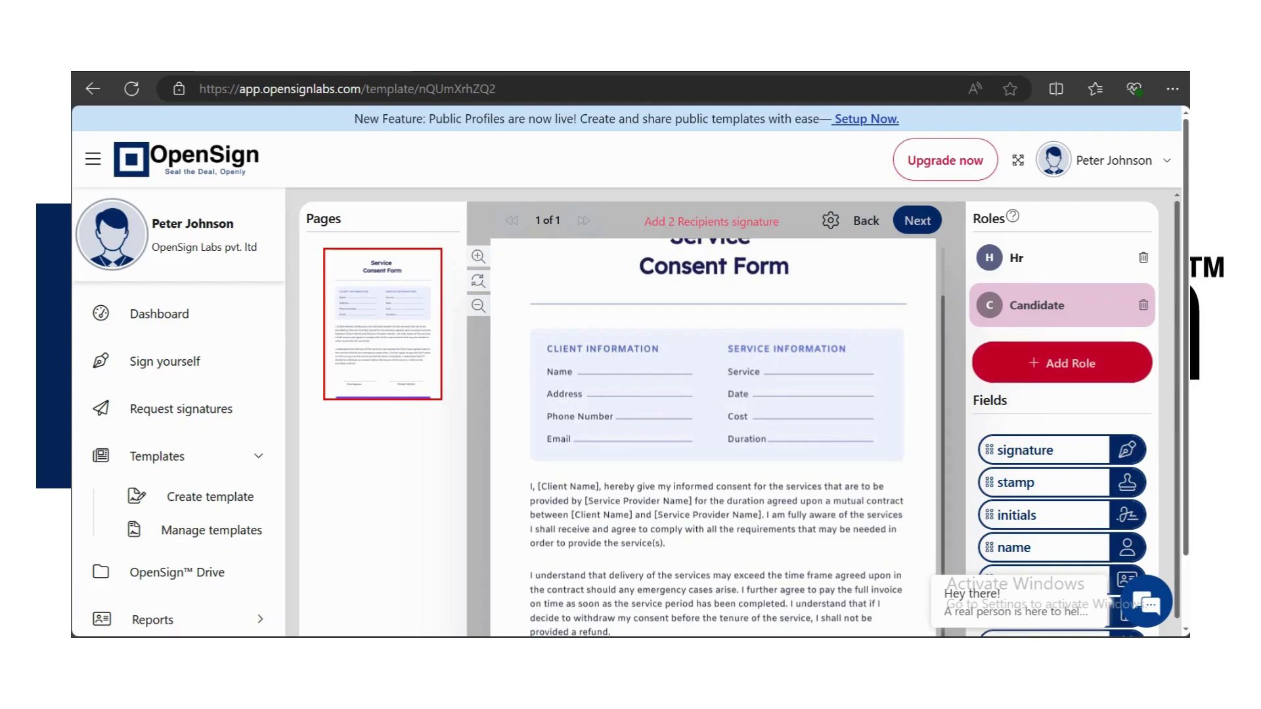
{"action": "left_click", "coordinate": [1062, 363]}
{"action": "type", "text": "Manager"}
{"action": "key", "text": "Return"}
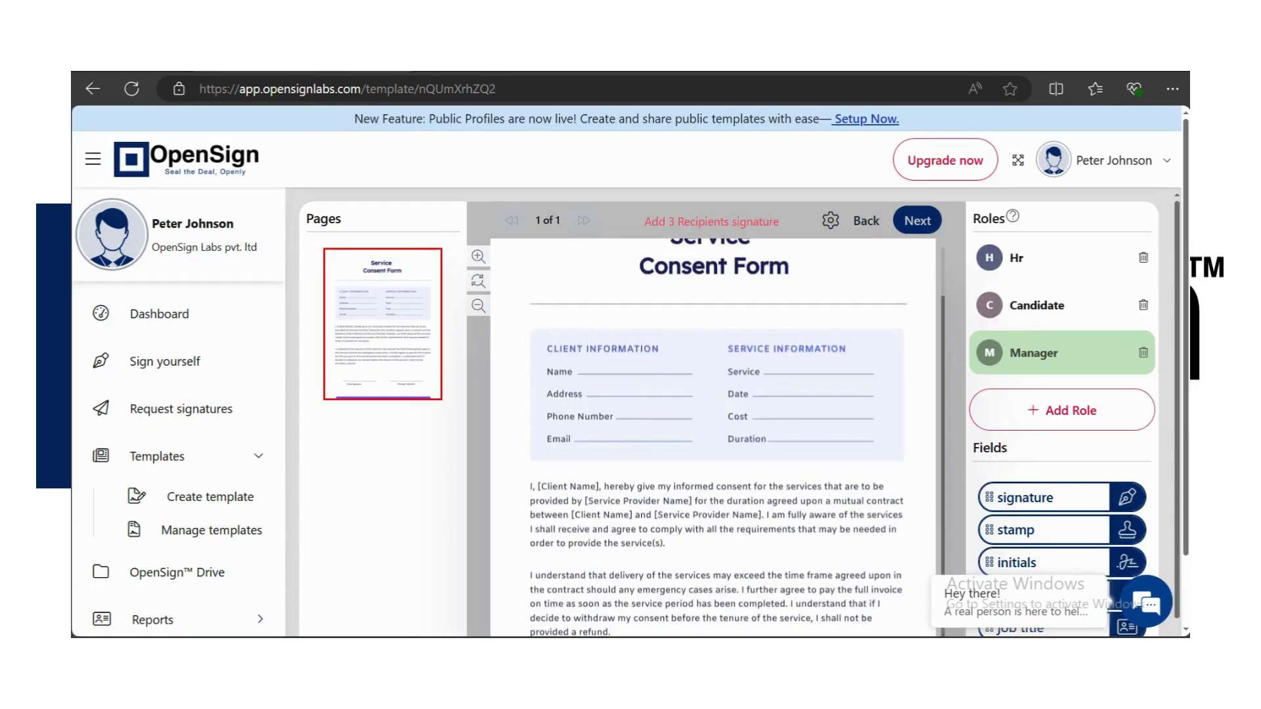
- Place Hr and Candidate signature fields above the form's signature lines
{"action": "left_click", "coordinate": [1009, 258]}
{"action": "left_click_drag", "start_coordinate": [1025, 497], "coordinate": [778, 521]}
{"action": "scroll", "coordinate": [778, 414], "scroll_direction": "down", "scroll_amount": 1}
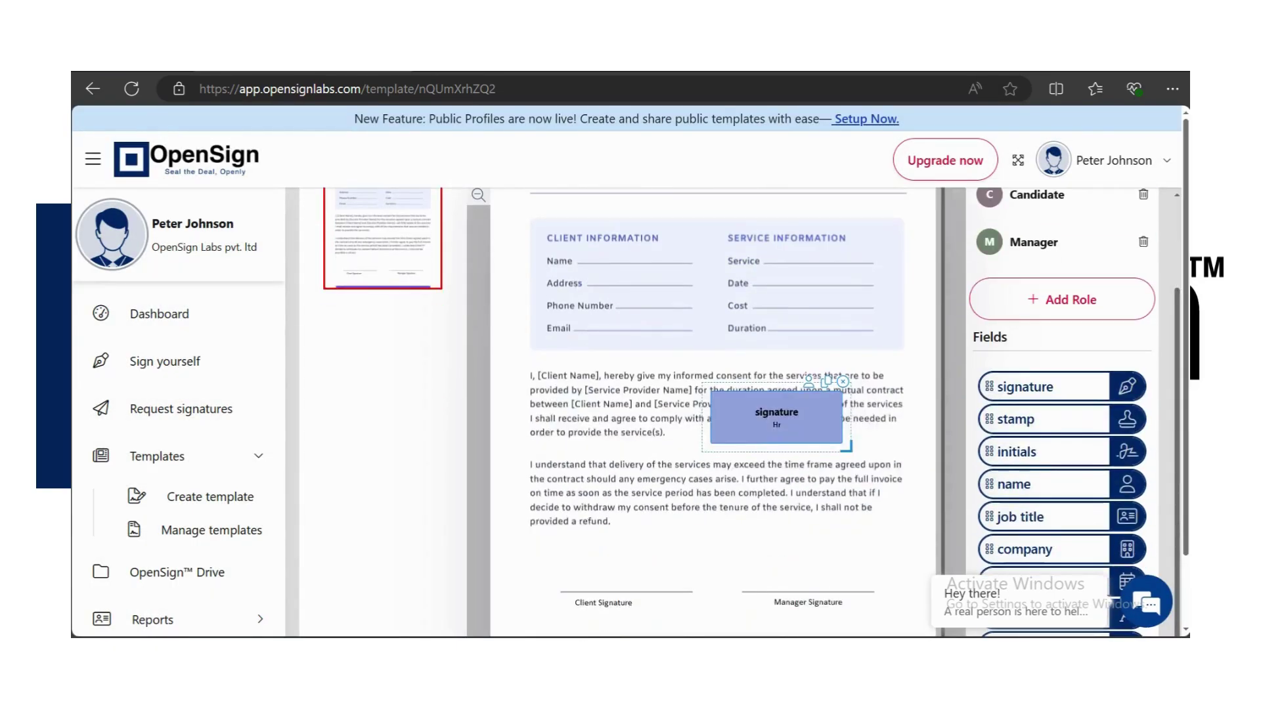
{"action": "left_click_drag", "start_coordinate": [777, 414], "coordinate": [651, 603]}
{"action": "scroll", "coordinate": [718, 414], "scroll_direction": "up", "scroll_amount": 3}
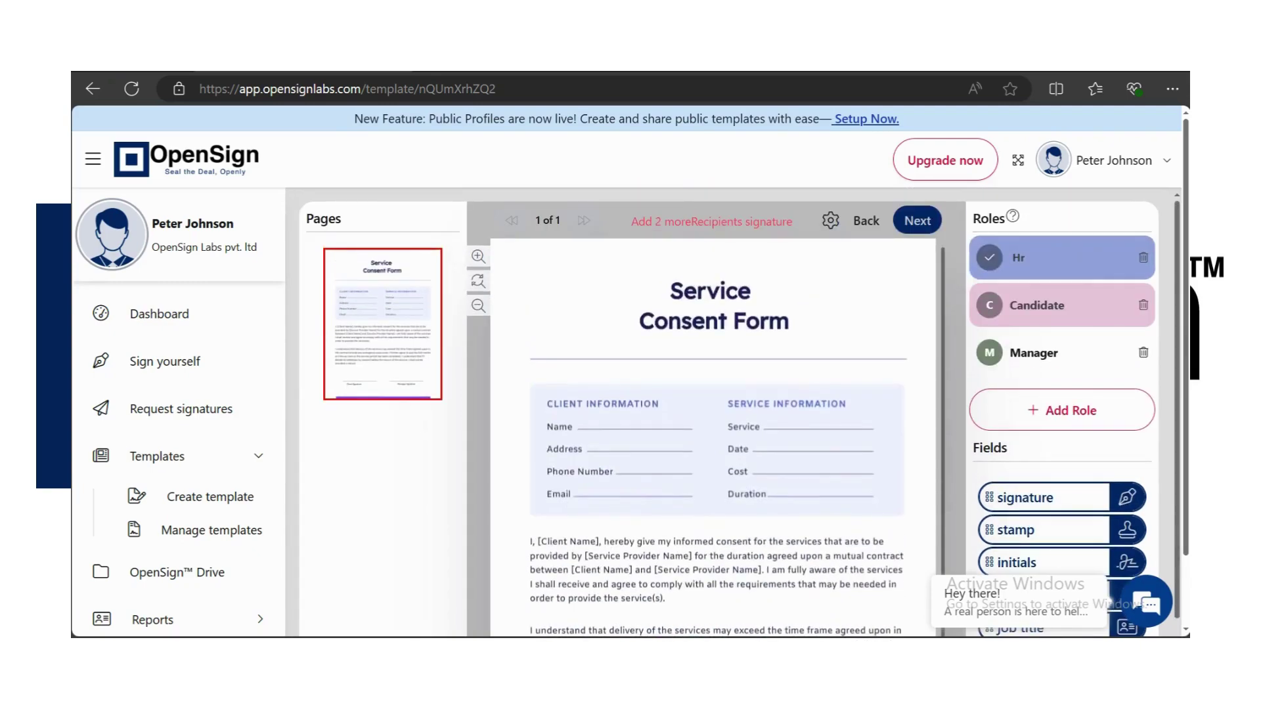
{"action": "left_click", "coordinate": [1034, 305]}
{"action": "scroll", "coordinate": [1063, 444], "scroll_direction": "down", "scroll_amount": 2}
{"action": "scroll", "coordinate": [717, 444], "scroll_direction": "down", "scroll_amount": 1}
{"action": "left_click_drag", "start_coordinate": [1026, 348], "coordinate": [847, 581]}
{"action": "scroll", "coordinate": [848, 582], "scroll_direction": "down", "scroll_amount": 3}
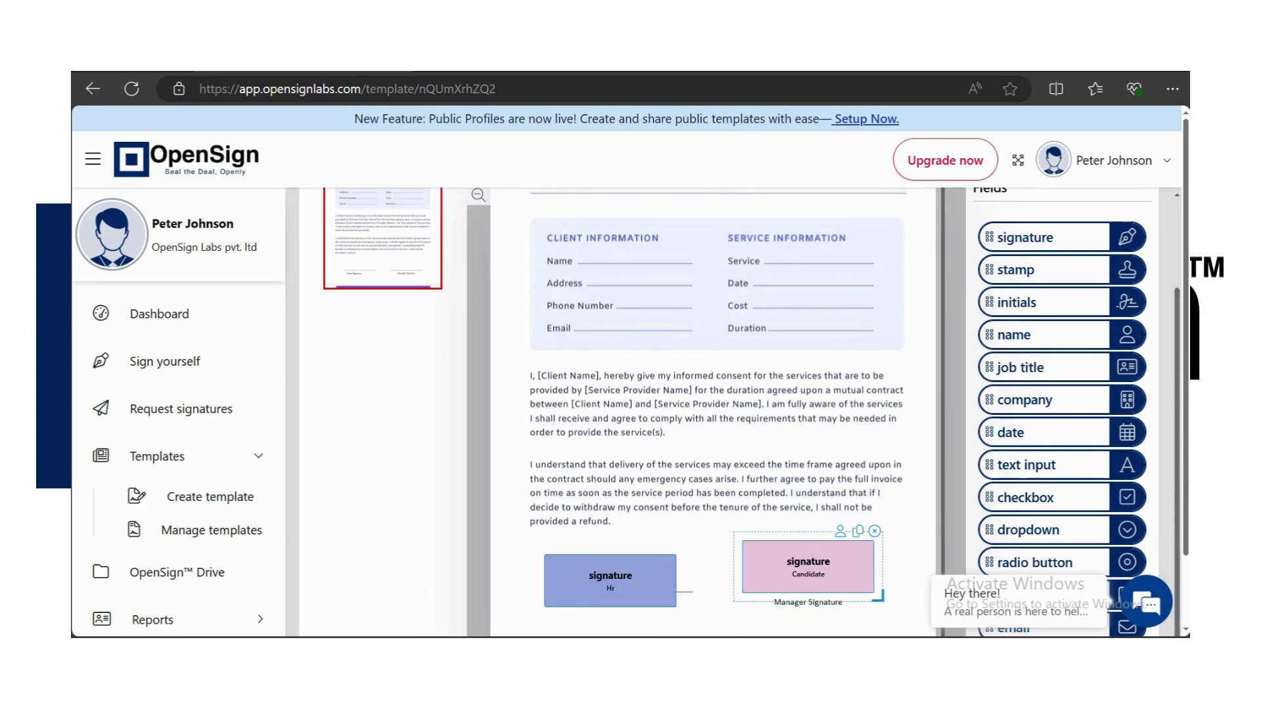
{"action": "scroll", "coordinate": [1063, 414], "scroll_direction": "up", "scroll_amount": 3}
{"action": "scroll", "coordinate": [718, 414], "scroll_direction": "up", "scroll_amount": 2}
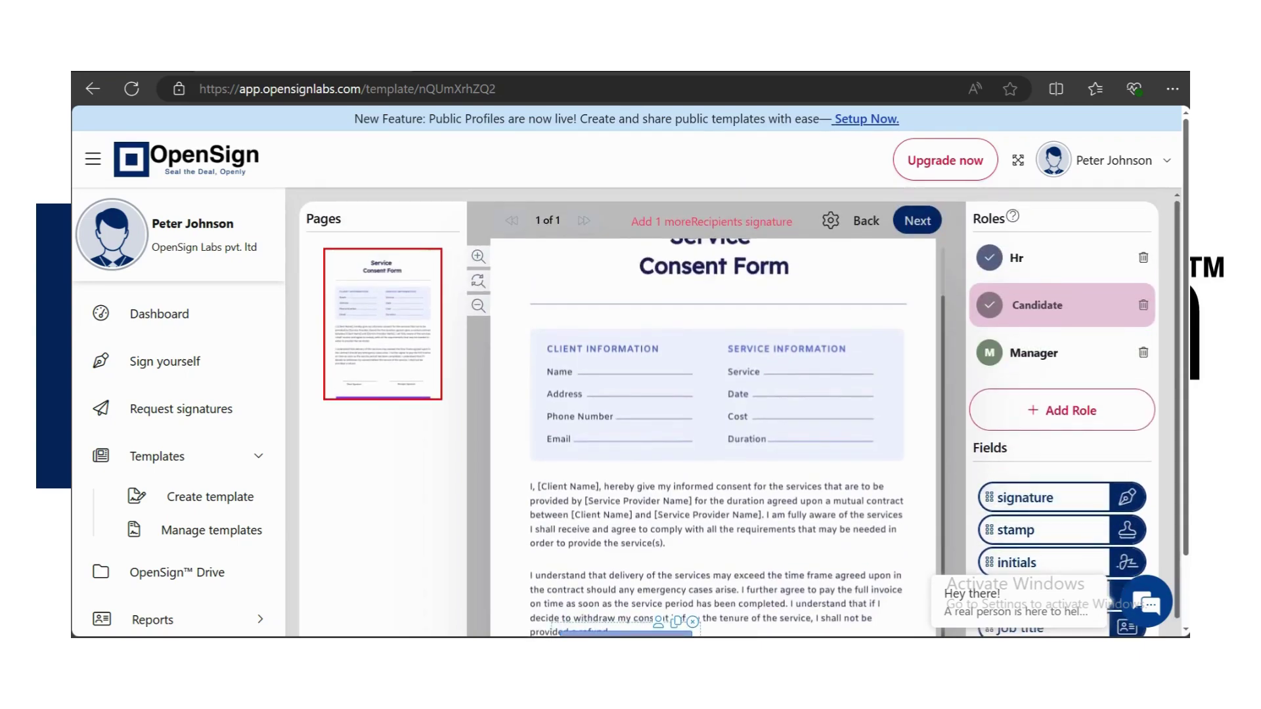
- Move the Candidate role to the top and begin choosing Hr's signer
{"action": "left_click_drag", "start_coordinate": [1035, 304], "coordinate": [1034, 257]}
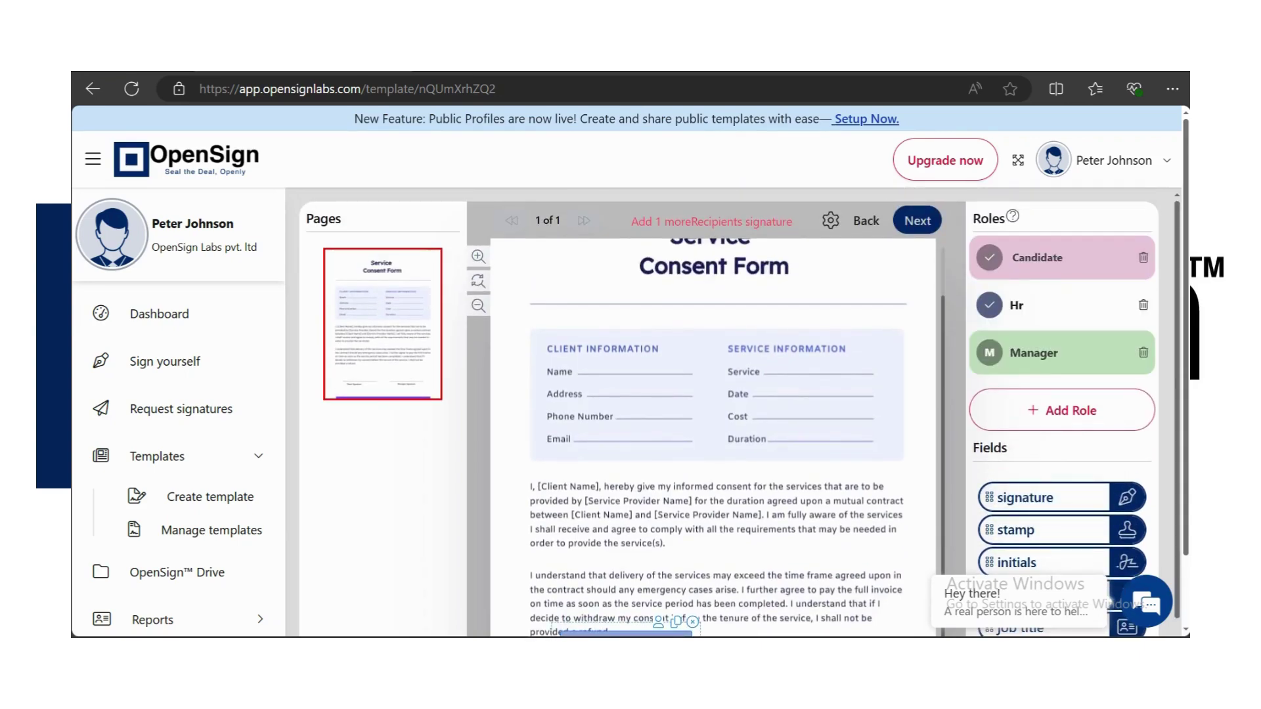
{"action": "scroll", "coordinate": [1062, 414], "scroll_direction": "down", "scroll_amount": 3}
{"action": "left_click_drag", "start_coordinate": [1045, 304], "coordinate": [818, 380]}
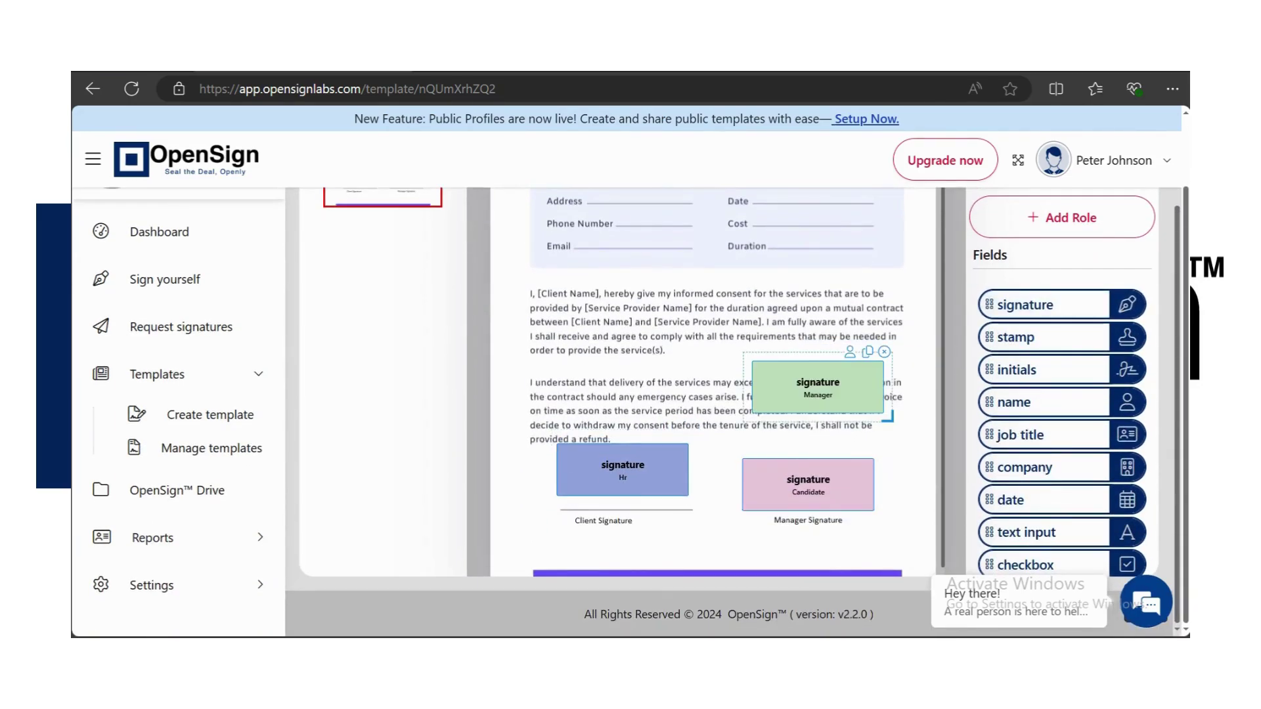
{"action": "scroll", "coordinate": [710, 413], "scroll_direction": "up", "scroll_amount": 3}
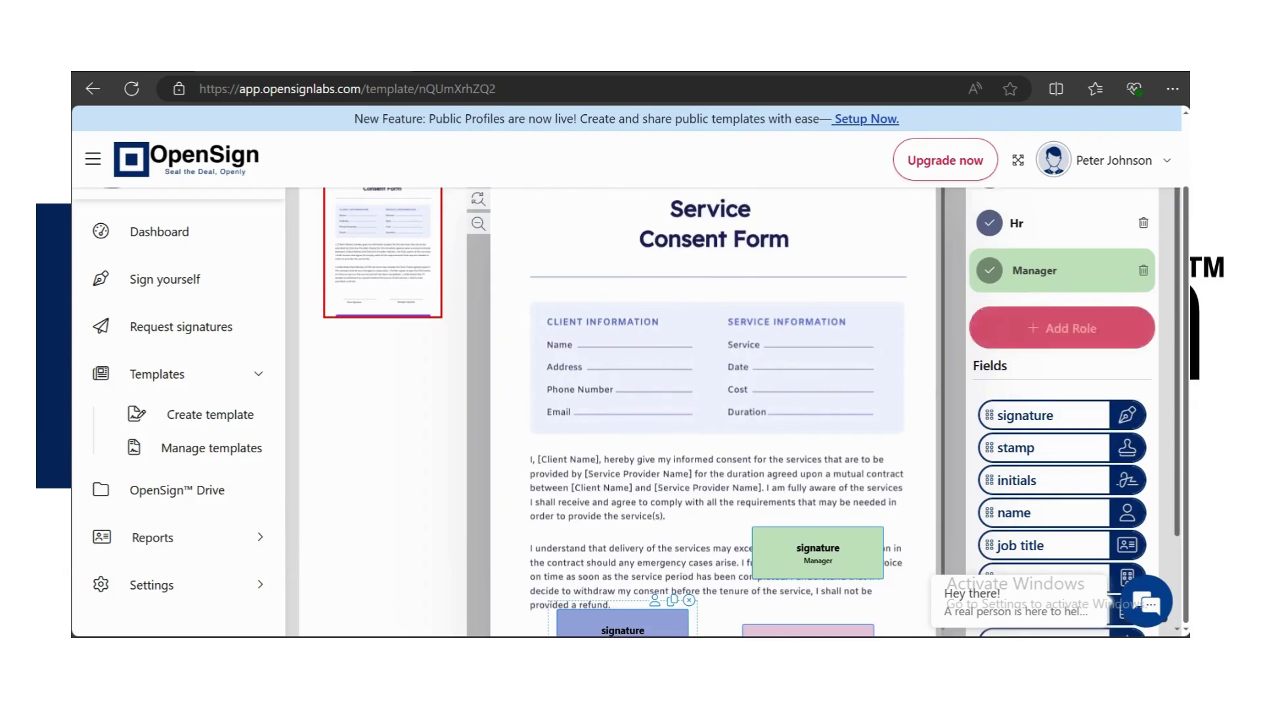
{"action": "scroll", "coordinate": [709, 414], "scroll_direction": "up", "scroll_amount": 2}
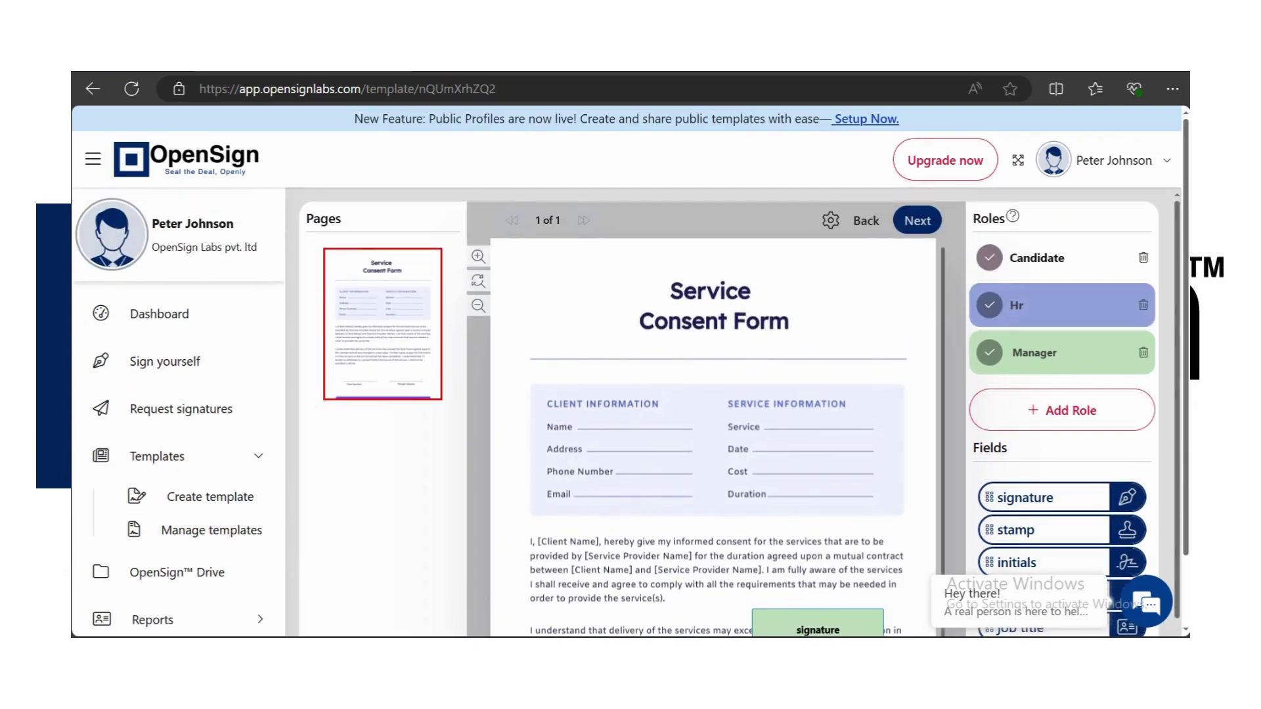
{"action": "scroll", "coordinate": [709, 433], "scroll_direction": "down", "scroll_amount": 1}
{"action": "scroll", "coordinate": [709, 413], "scroll_direction": "down", "scroll_amount": 2}
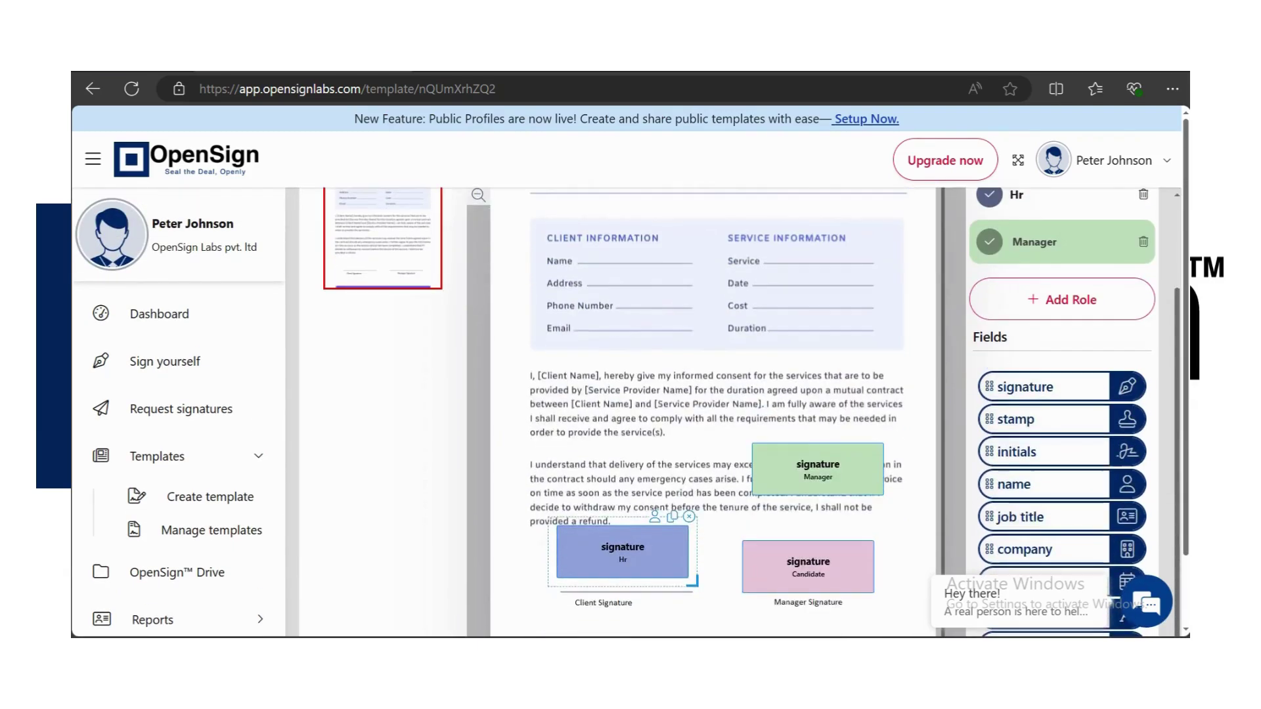
{"action": "key", "text": "Escape"}
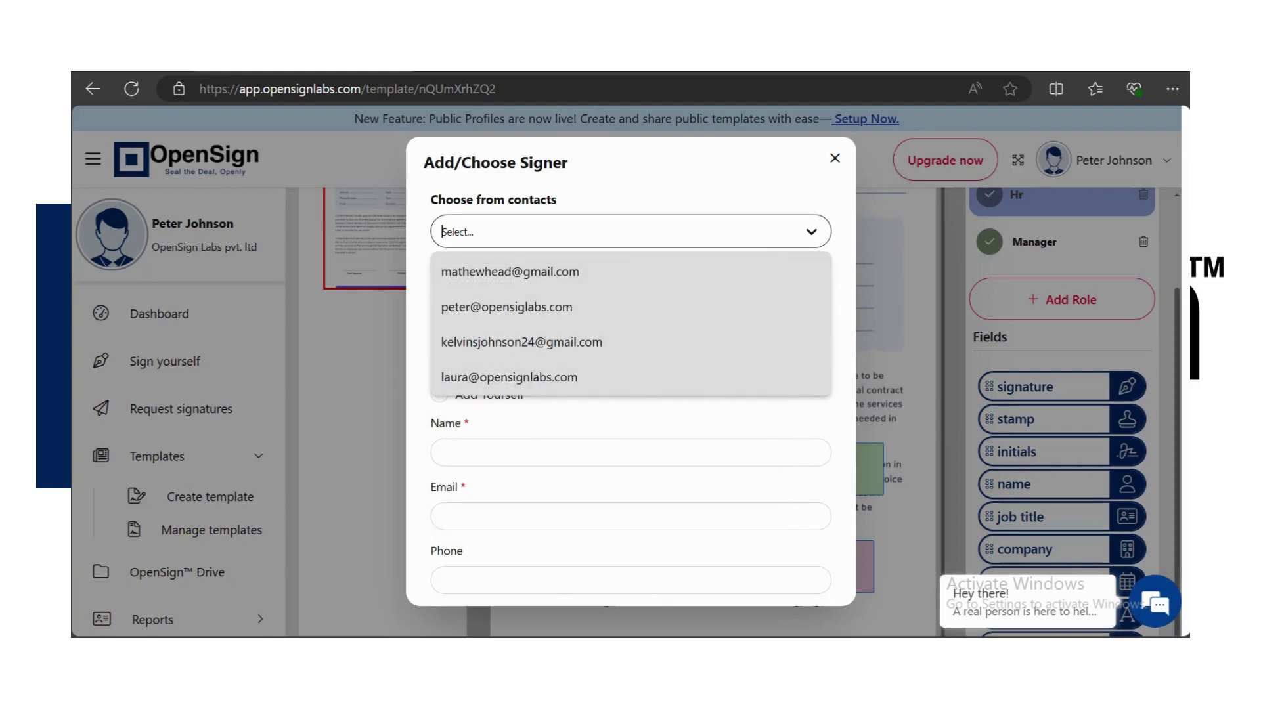
- Assign the contact Peter as the Hr signer
{"action": "key", "text": "Down"}
{"action": "key", "text": "Down"}
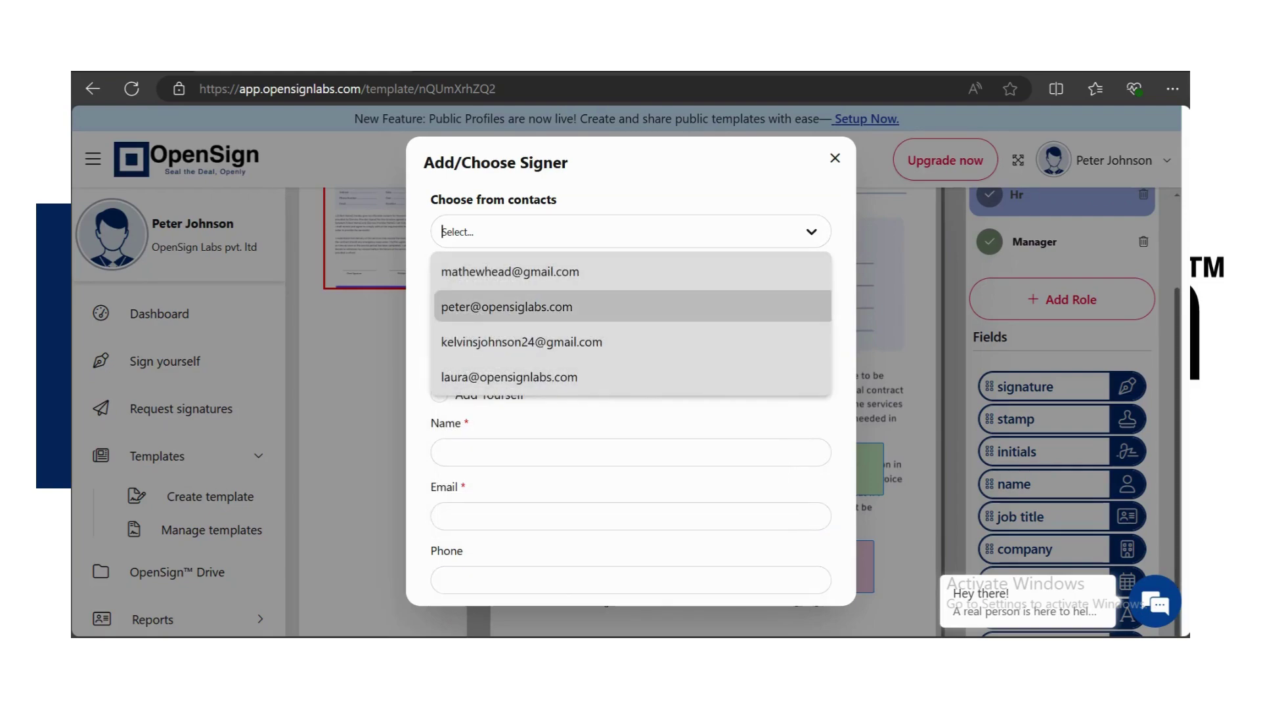
{"action": "key", "text": "Return"}
{"action": "key", "text": "Tab"}
{"action": "key", "text": "Return"}
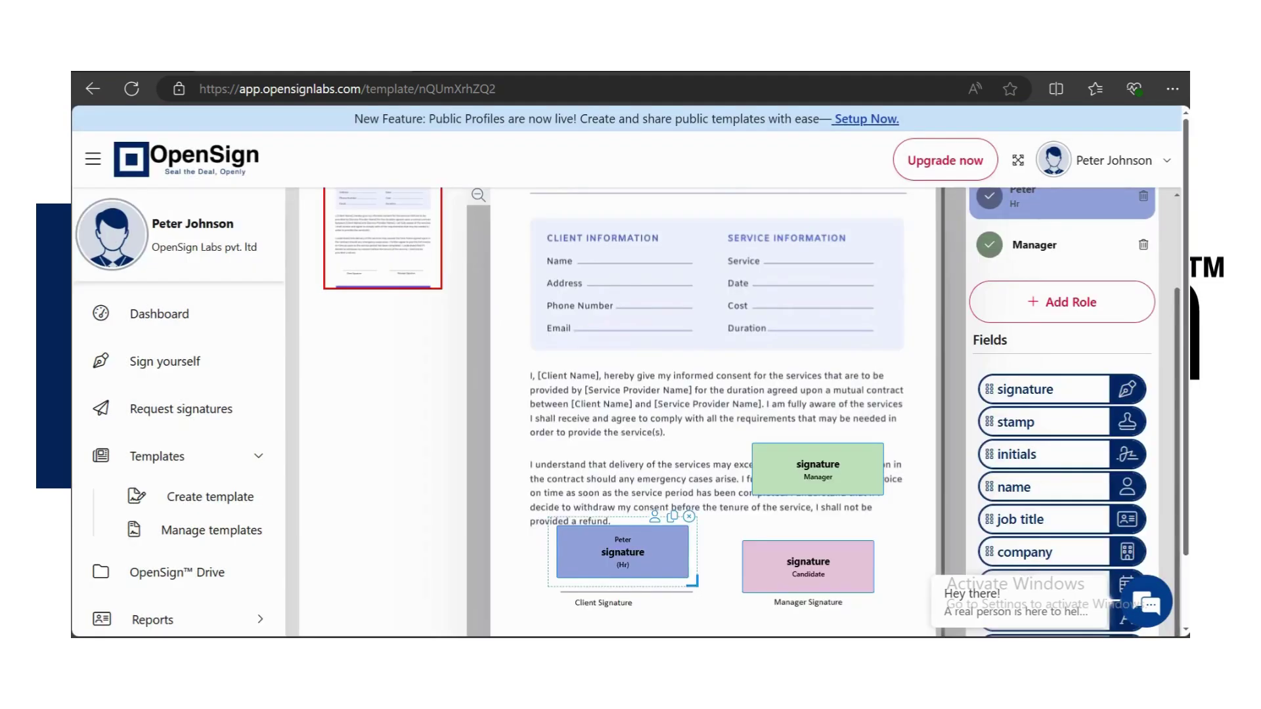
- Assign the contact Lura as the Manager signer
{"action": "left_click", "coordinate": [818, 469]}
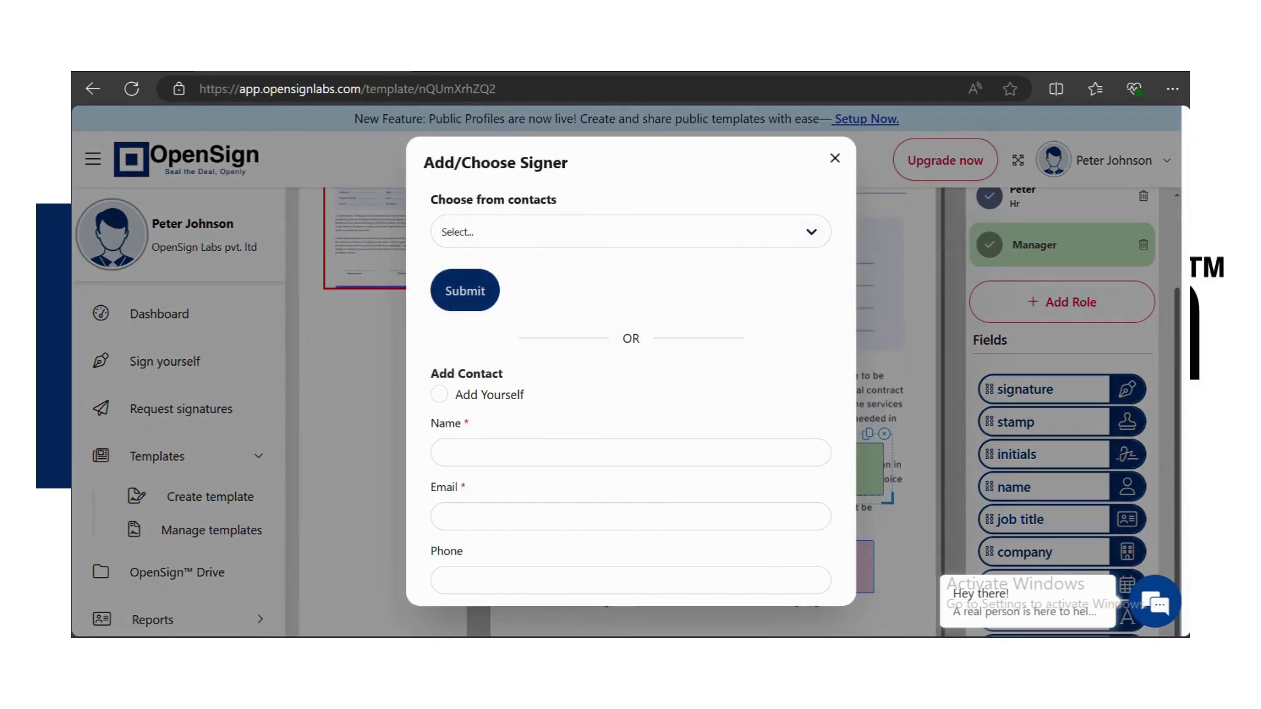
{"action": "left_click", "coordinate": [631, 232]}
{"action": "key", "text": "Down"}
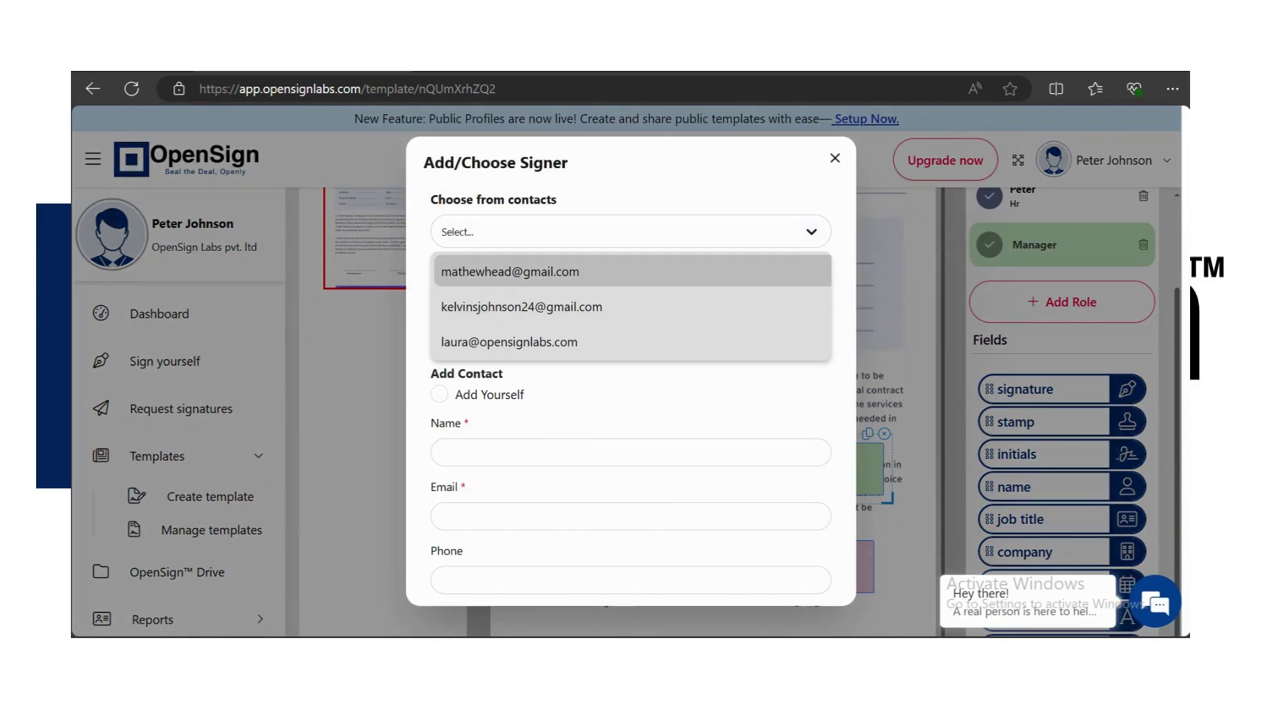
{"action": "key", "text": "Down"}
{"action": "key", "text": "Down"}
{"action": "key", "text": "Return"}
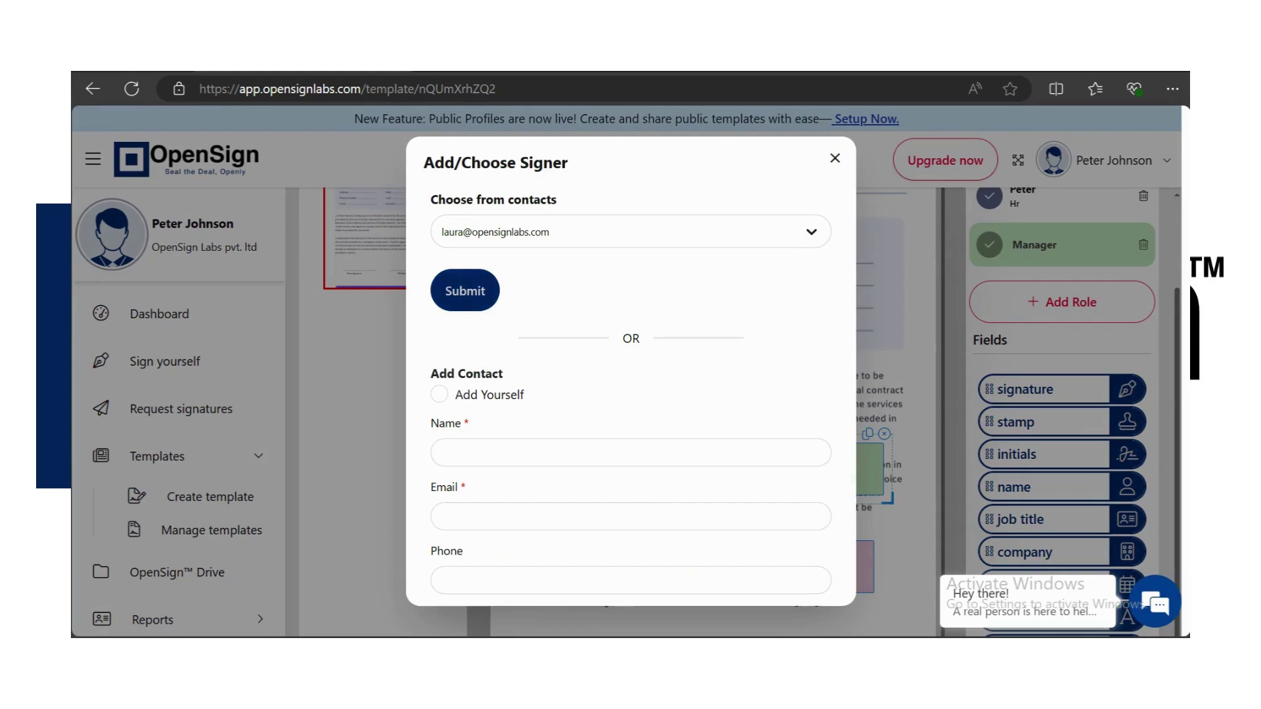
{"action": "key", "text": "Tab"}
{"action": "key", "text": "Return"}
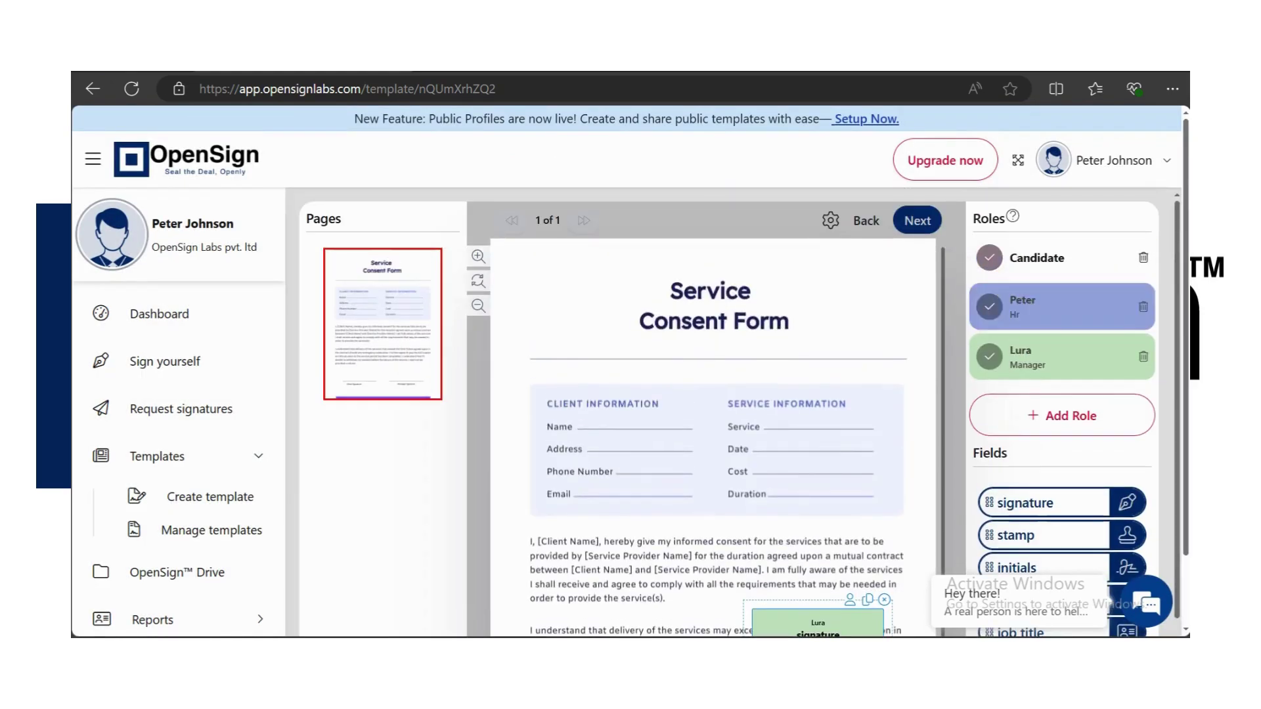
- Finish the template, decline creating a document now and dismiss the templates tour
{"action": "left_click", "coordinate": [918, 220]}
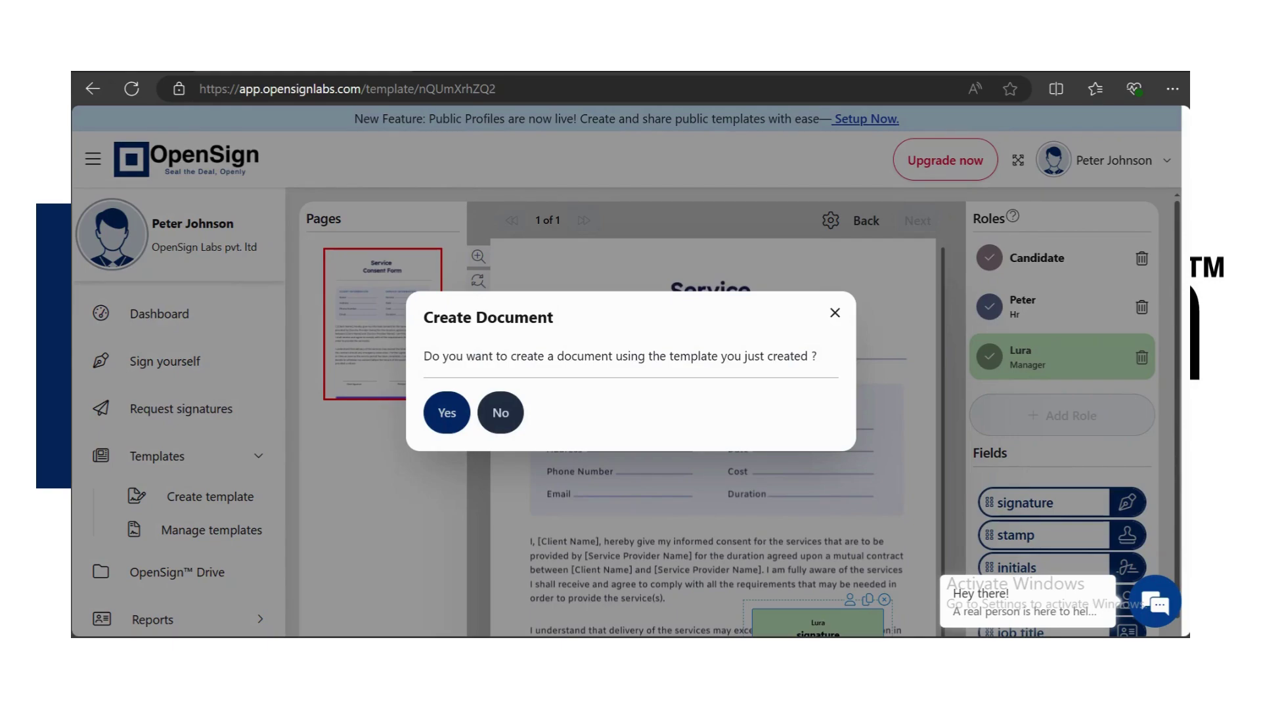
{"action": "left_click", "coordinate": [500, 412]}
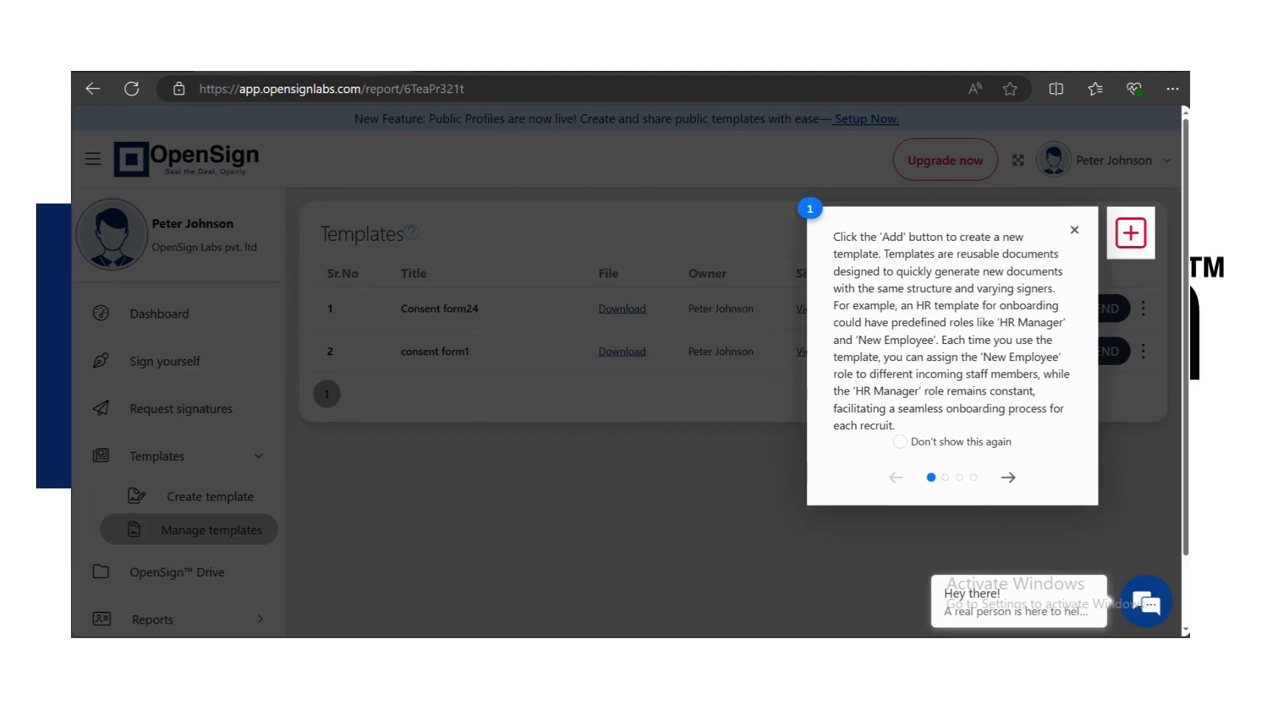
{"action": "left_click", "coordinate": [1074, 230]}
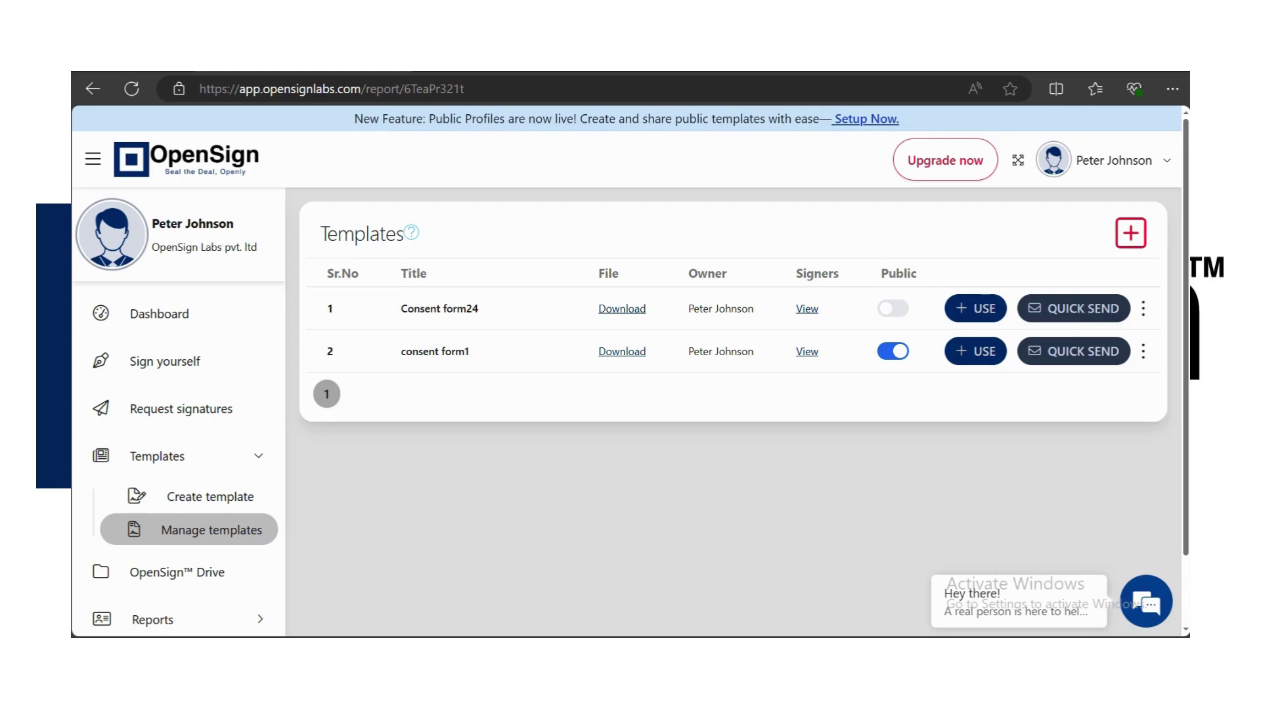
- Review Consent form24's signers and make it public with Candidate as public role
{"action": "left_click", "coordinate": [807, 308]}
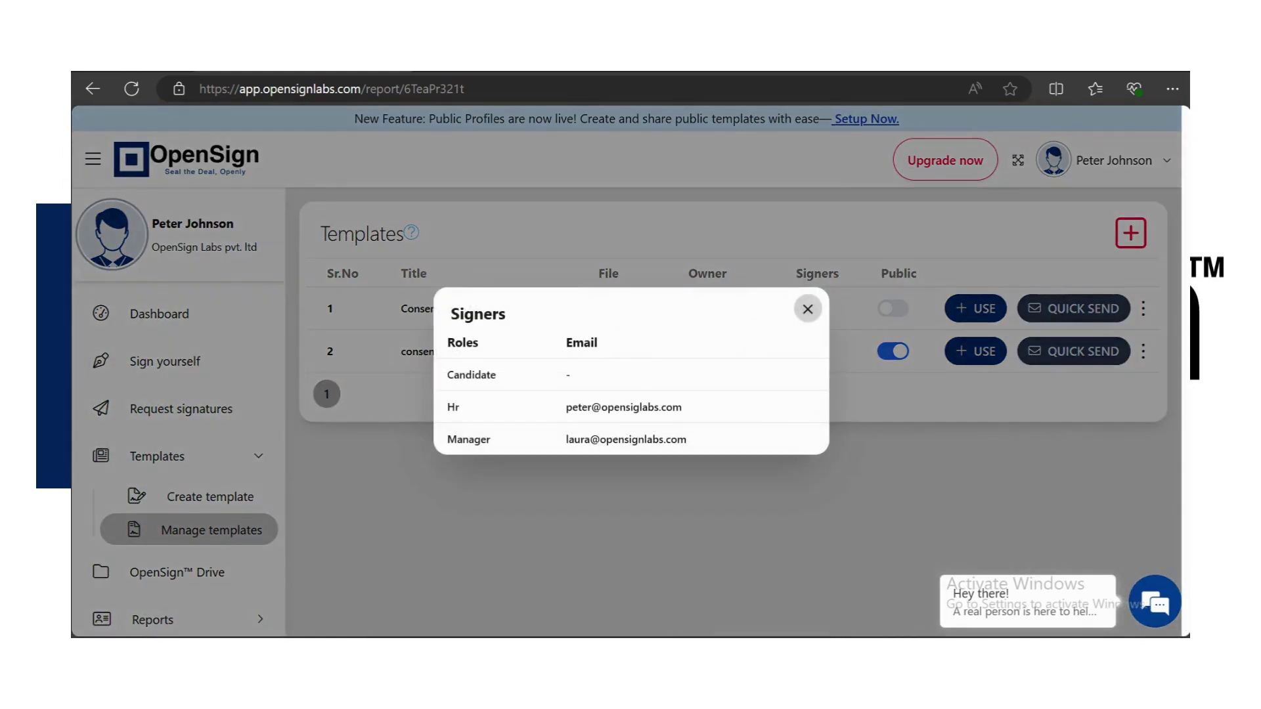
{"action": "left_click", "coordinate": [808, 306]}
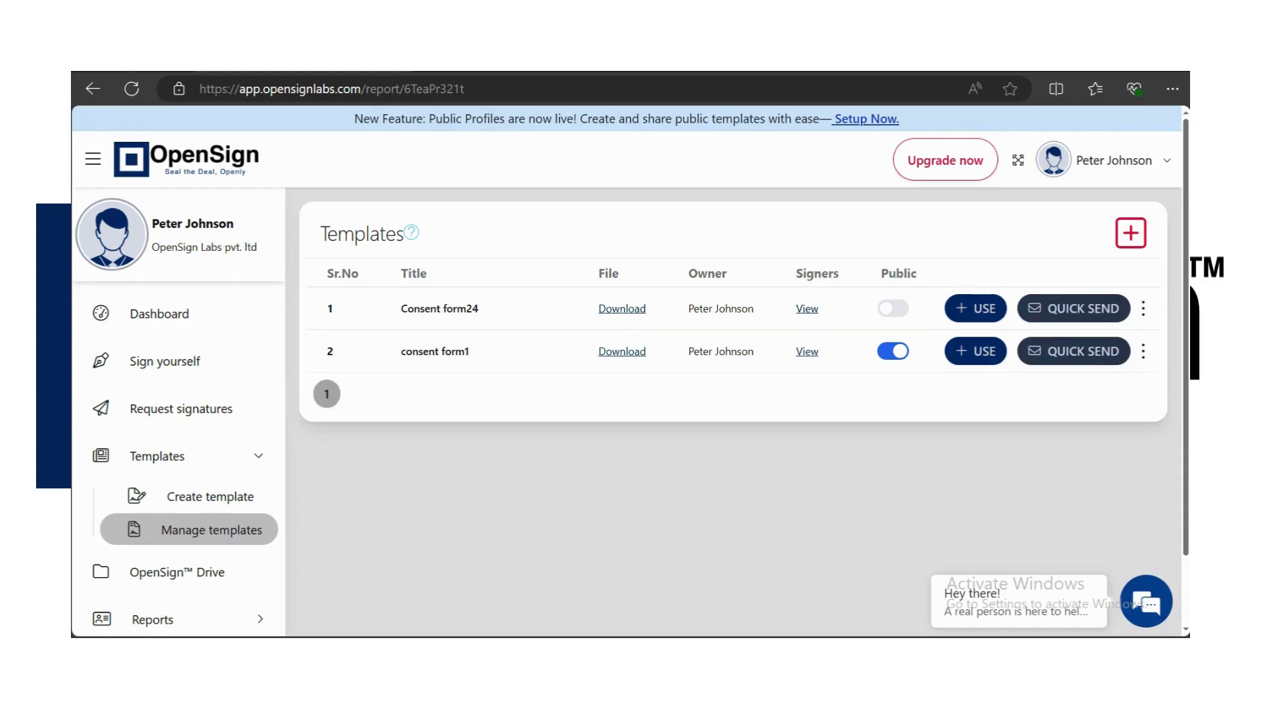
{"action": "left_click", "coordinate": [893, 308]}
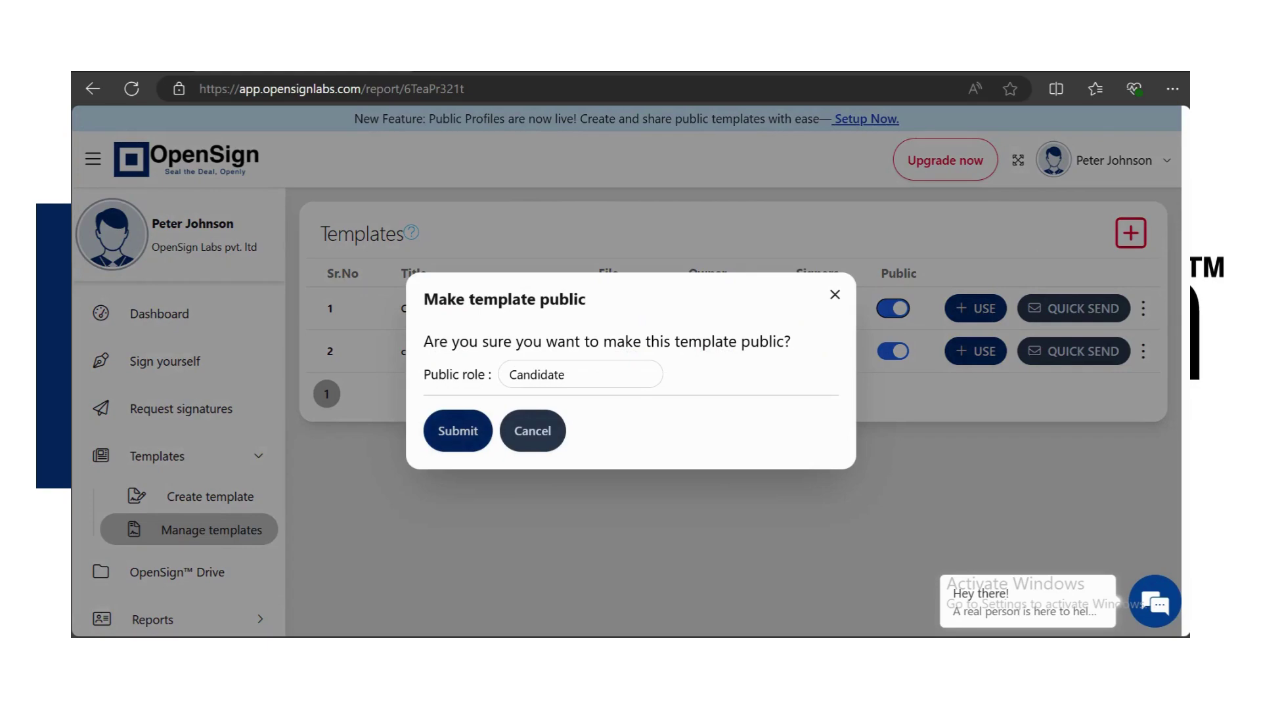
{"action": "left_click", "coordinate": [457, 431]}
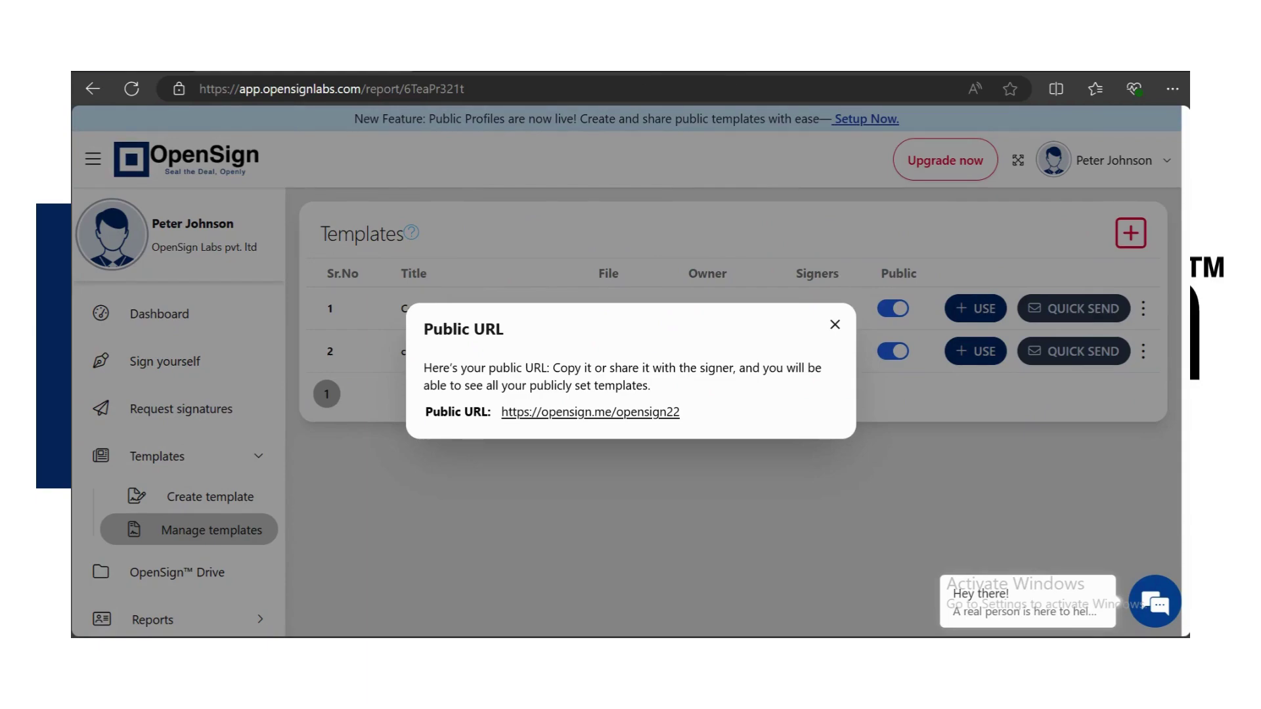
- Load opensign.me/opensign22 in a private window and start signing Consent form24
{"action": "key", "text": "ctrl+shift+n"}
{"action": "type", "text": "https://opensign.me/opensign22"}
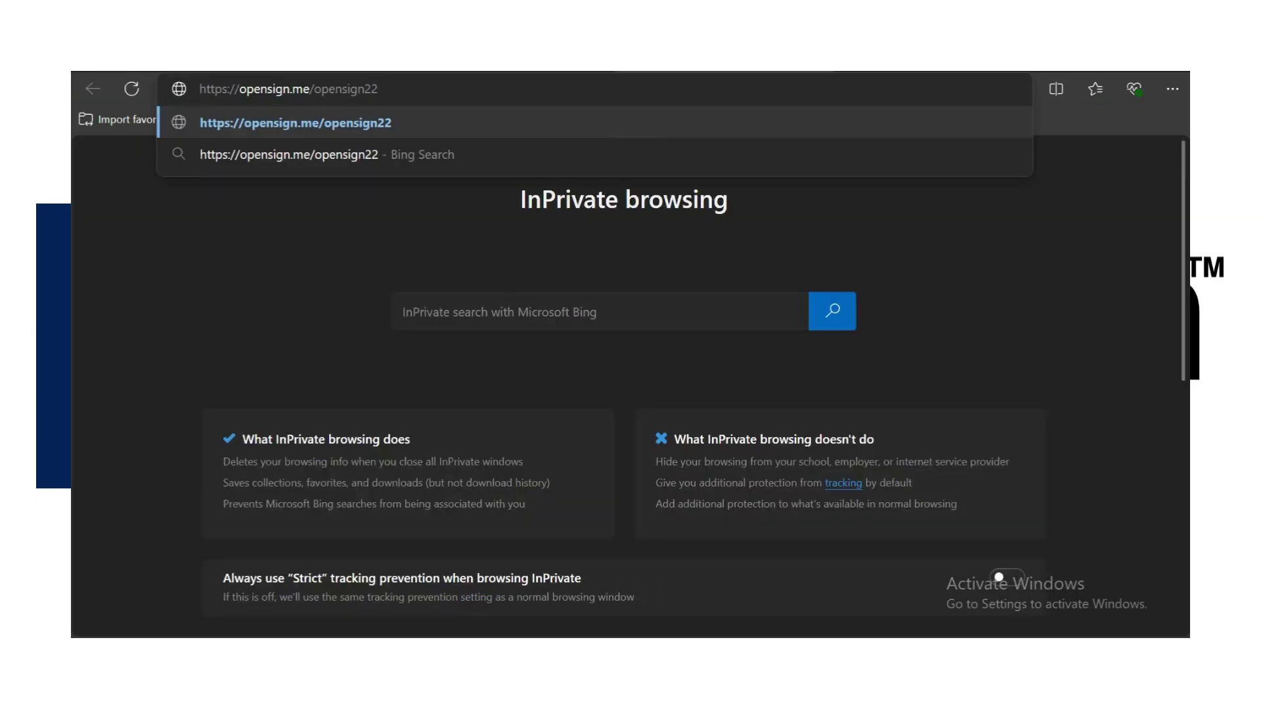
{"action": "key", "text": "Return"}
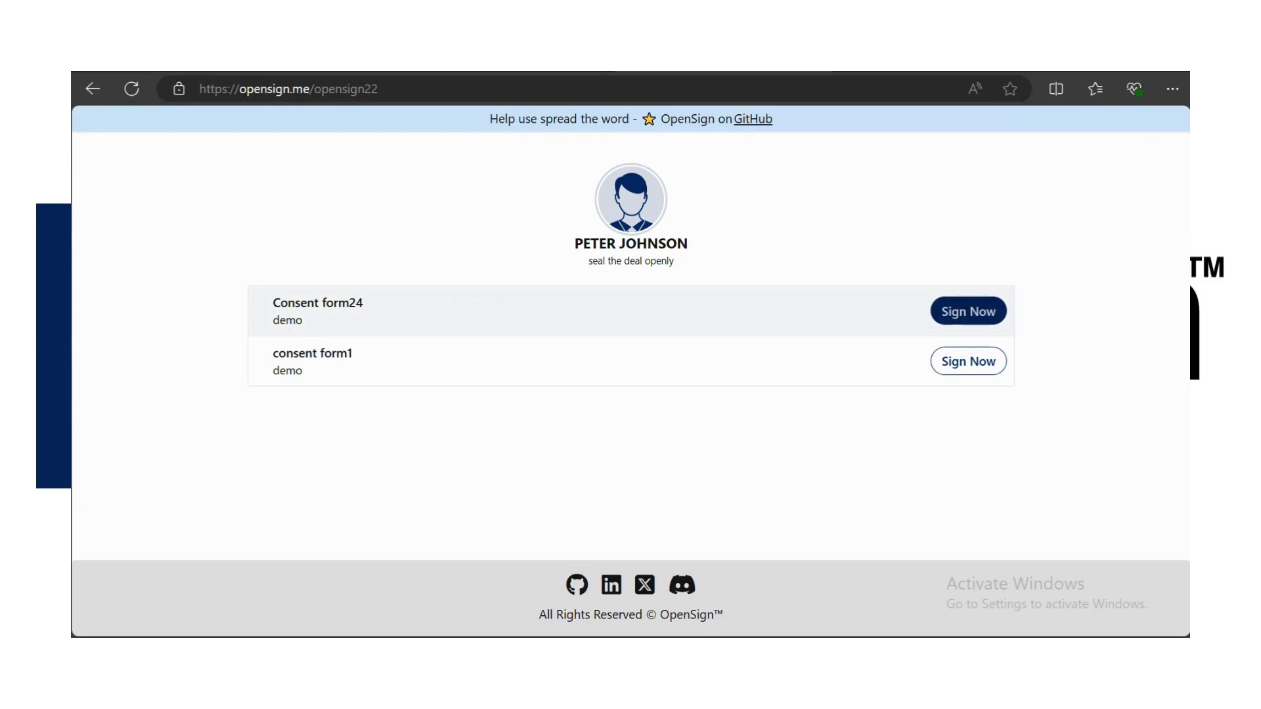
{"action": "left_click_drag", "start_coordinate": [674, 261], "coordinate": [589, 260]}
{"action": "left_click", "coordinate": [622, 197]}
{"action": "left_click", "coordinate": [968, 311]}
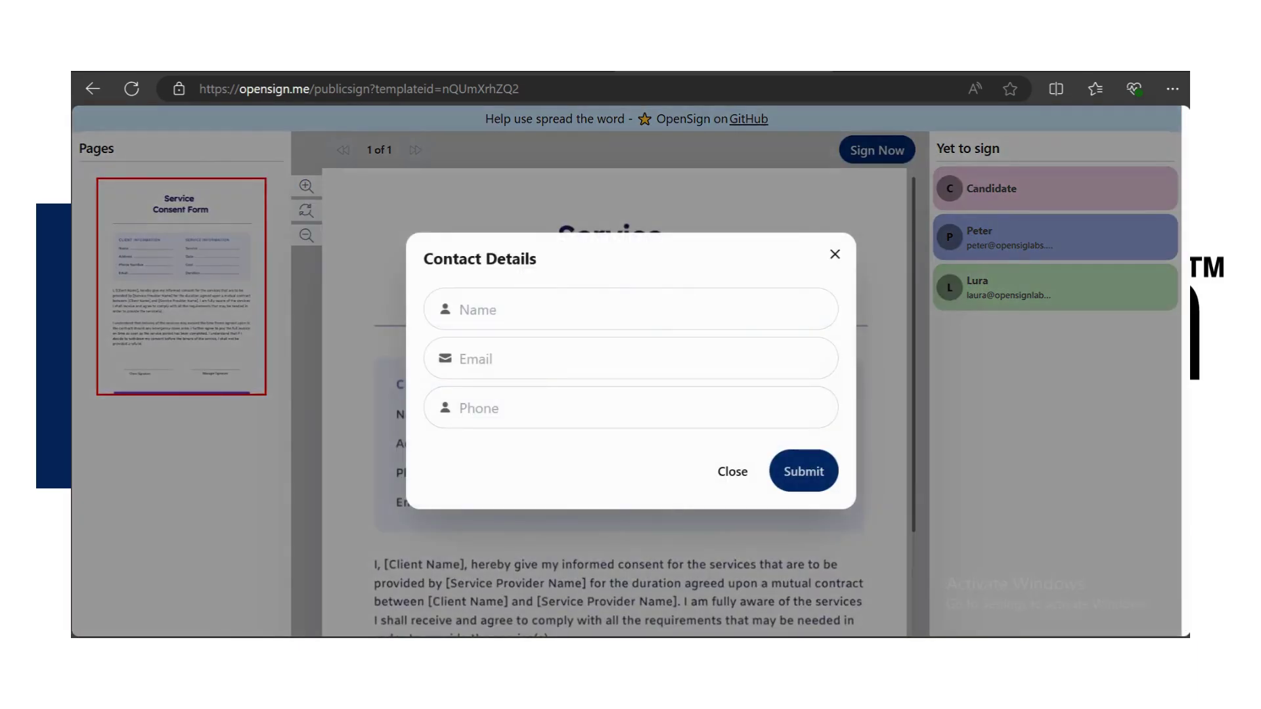
{"action": "type", "text": "Kelvin"}
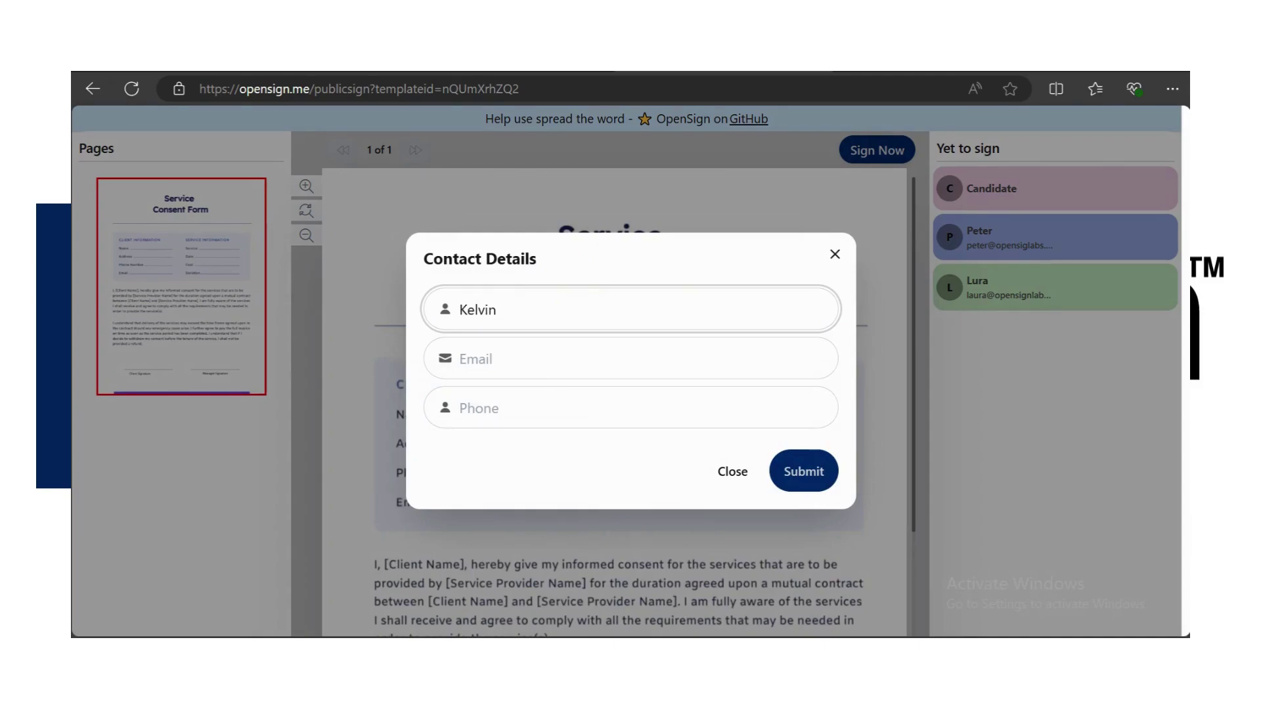
- Enter the signer's name and copy the signer's email from Sticky Notes
{"action": "key", "text": "Tab"}
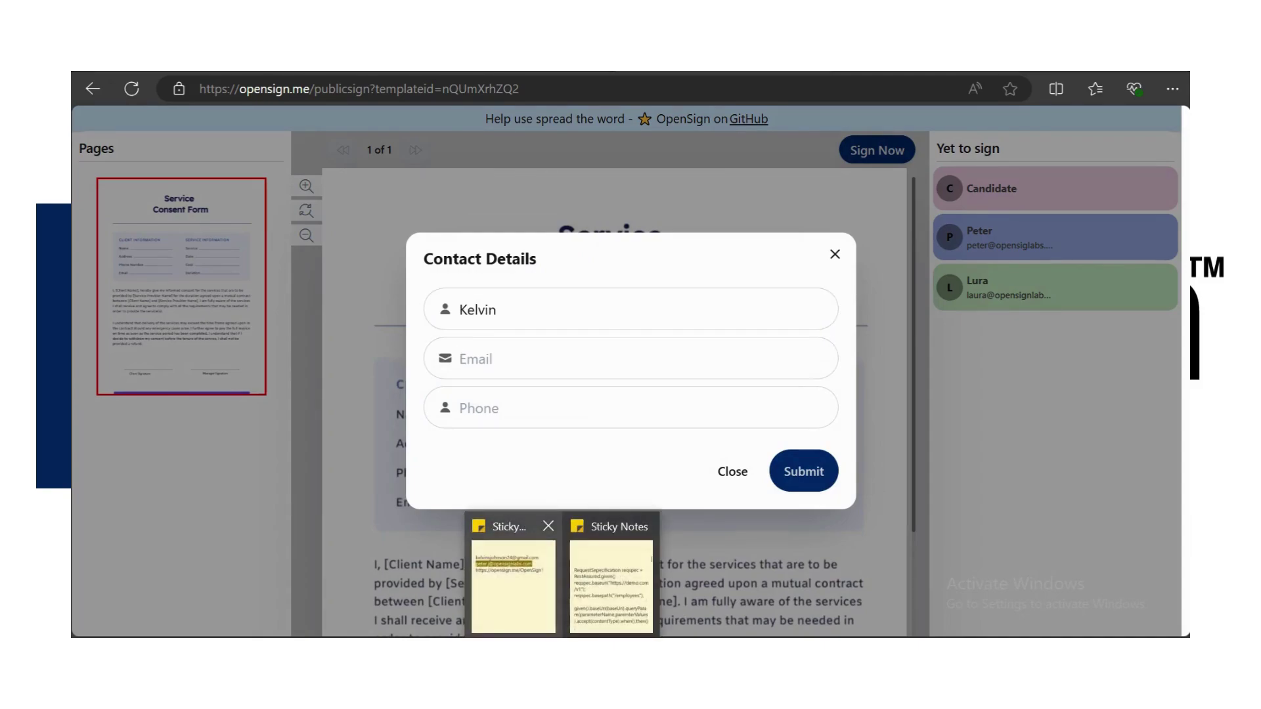
{"action": "left_click", "coordinate": [513, 582]}
{"action": "left_click", "coordinate": [747, 398]}
{"action": "key", "text": "shift+Home"}
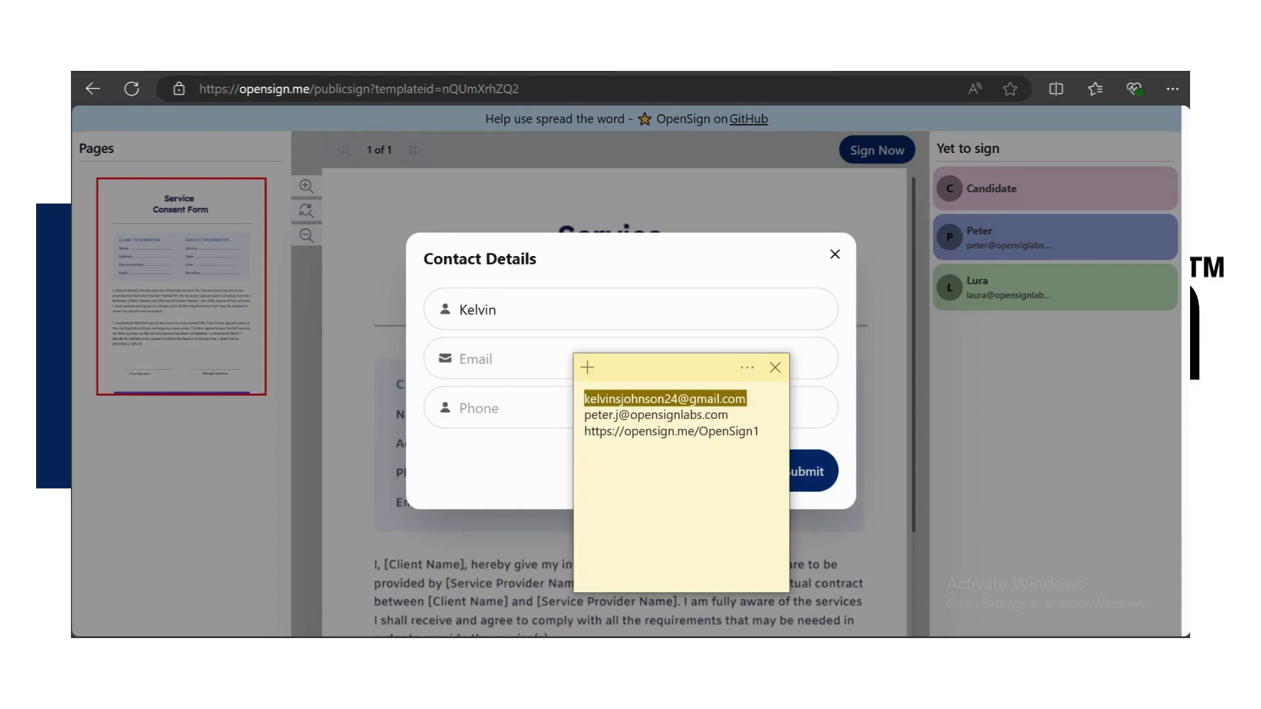
{"action": "key", "text": "ctrl+c"}
- Paste the email, submit the contact details and get ready for the OTP
{"action": "key", "text": "alt+Tab"}
{"action": "key", "text": "ctrl+v"}
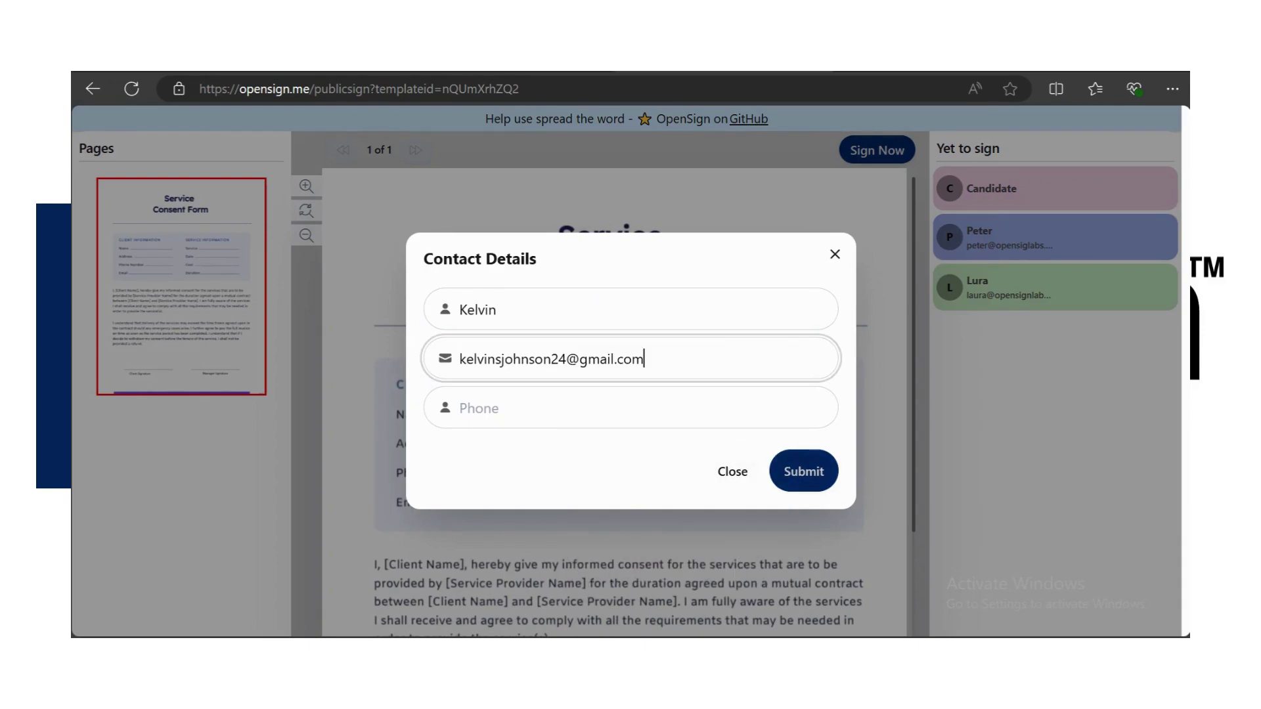
{"action": "key", "text": "Return"}
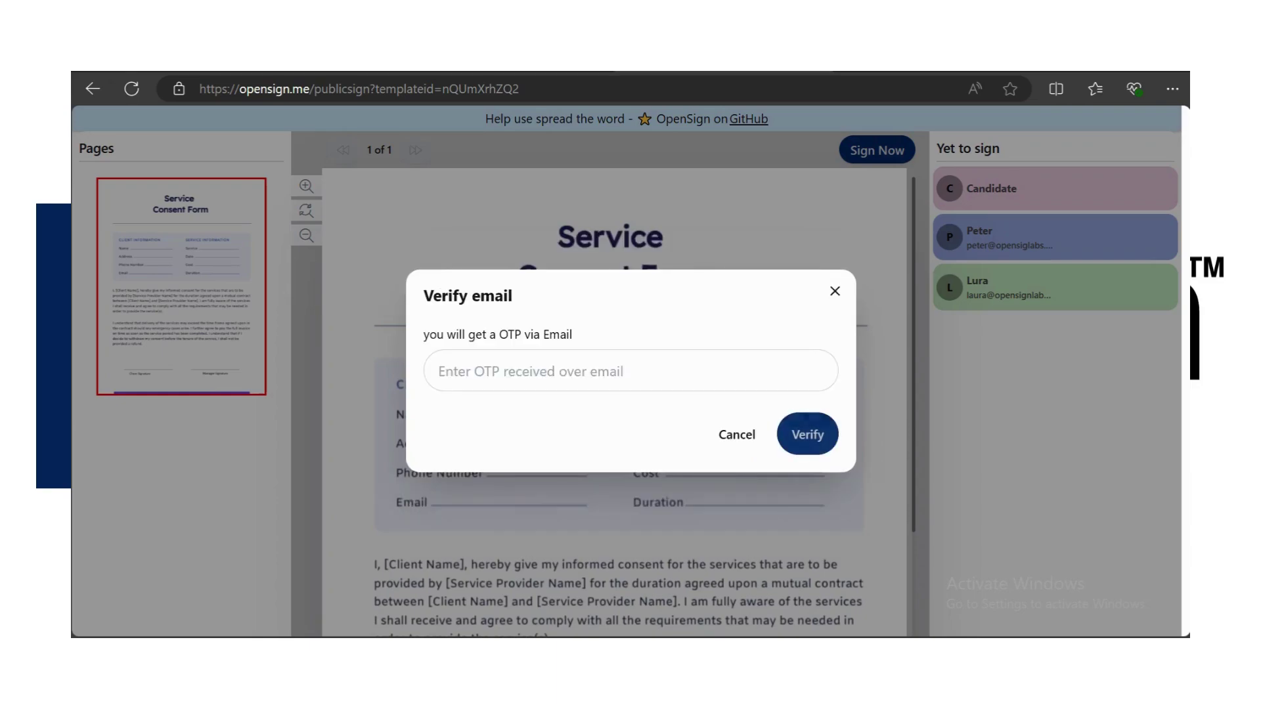
{"action": "left_click", "coordinate": [768, 372]}
{"action": "key", "text": "alt+Tab"}
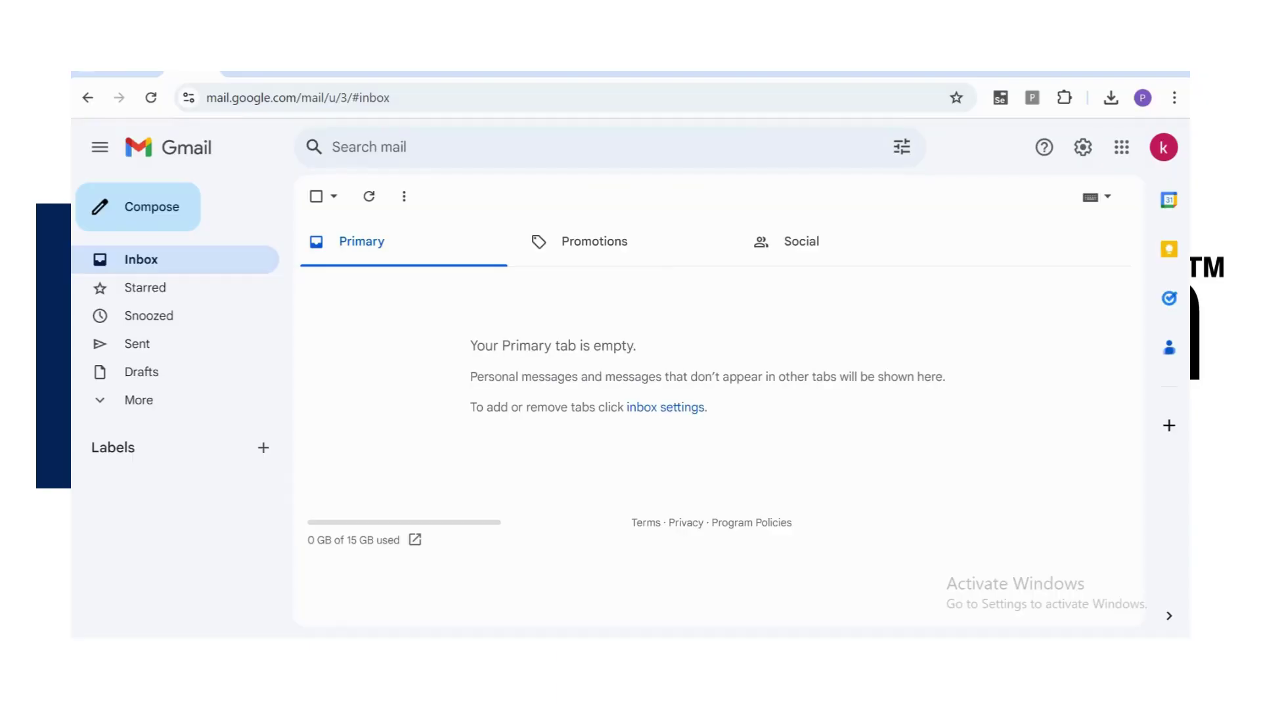
{"action": "left_click", "coordinate": [749, 282]}
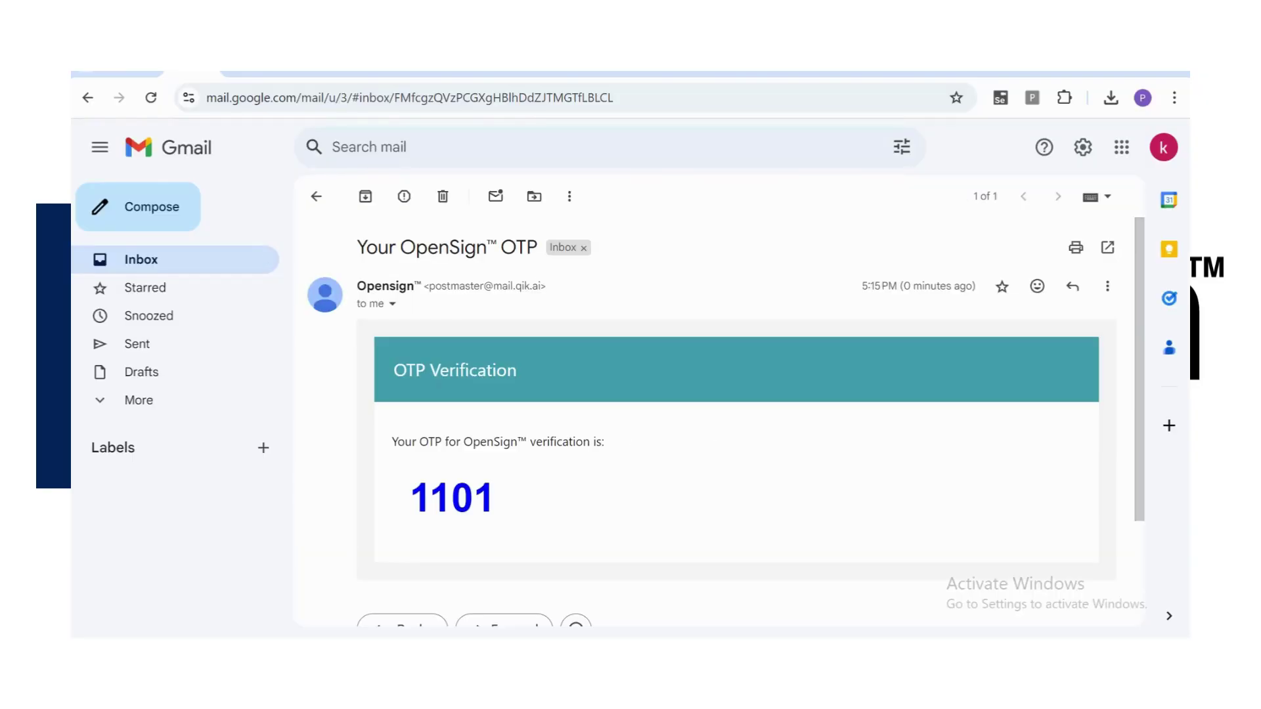
{"action": "double_click", "coordinate": [451, 498]}
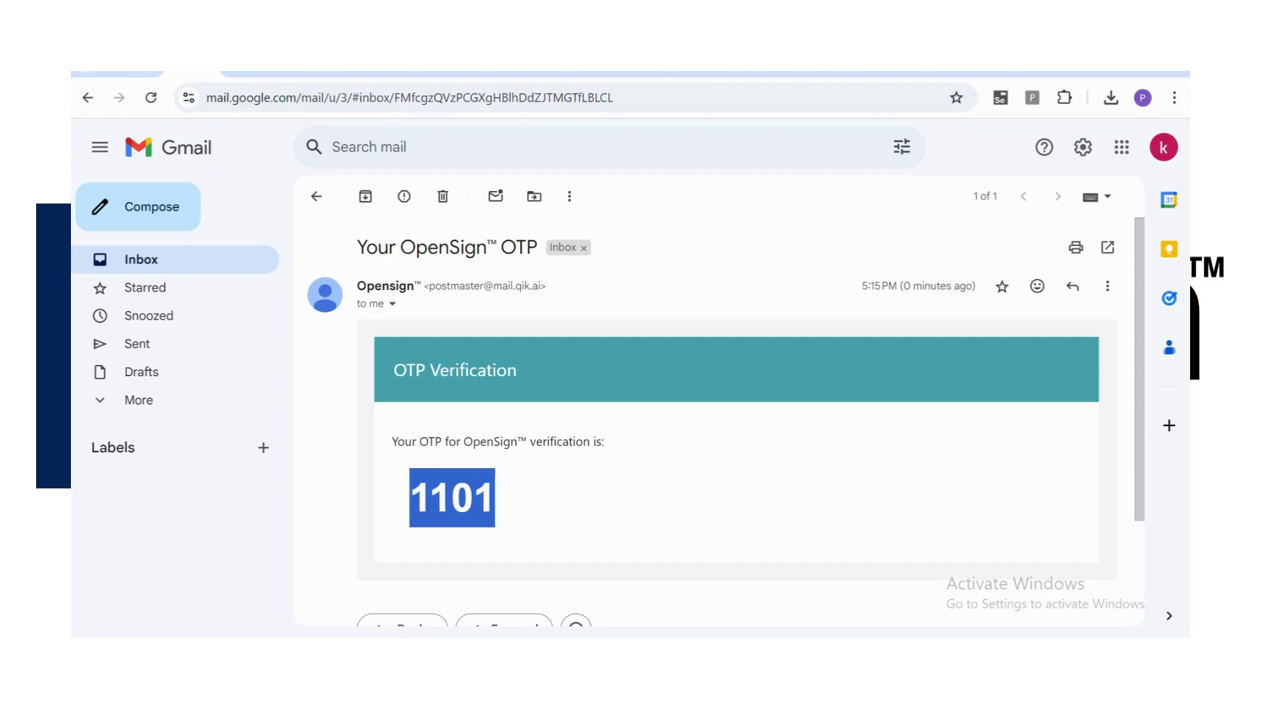
{"action": "key", "text": "alt+Tab"}
{"action": "key", "text": "ctrl+v"}
{"action": "key", "text": "Return"}
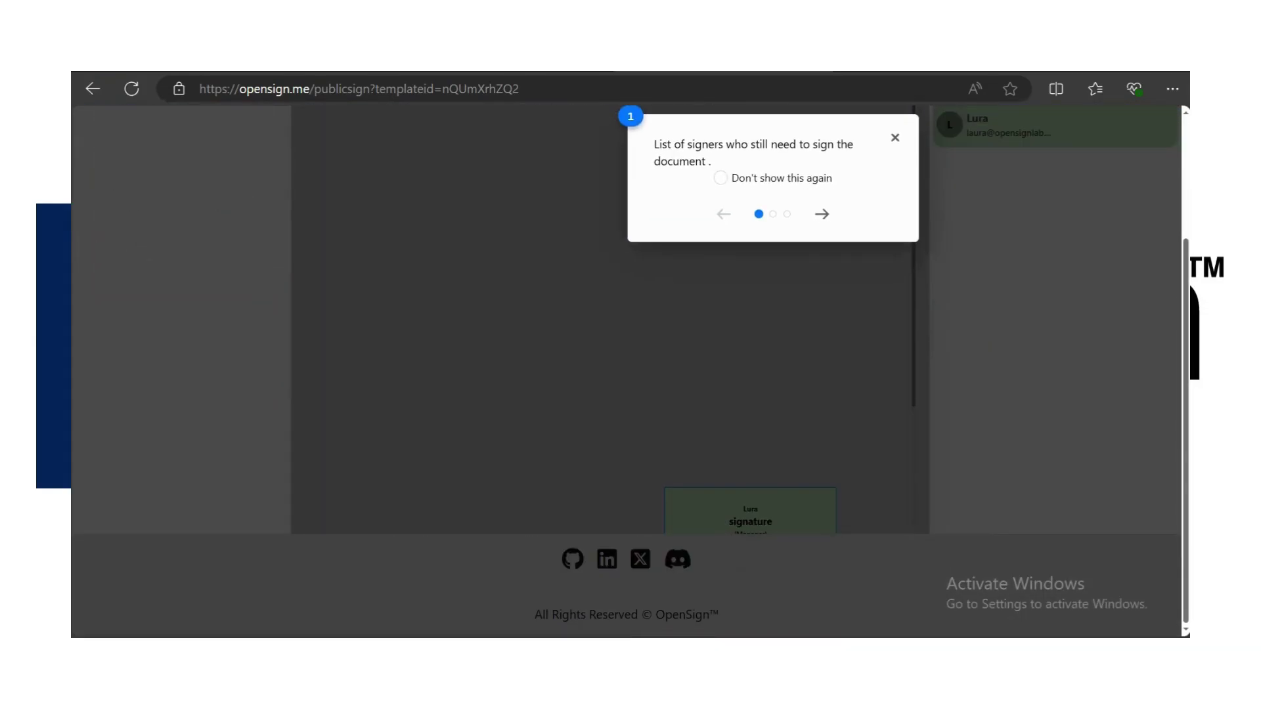
- Sign the Candidate field as kelvin with a typed signature in the third script font and finish
{"action": "key", "text": "Escape"}
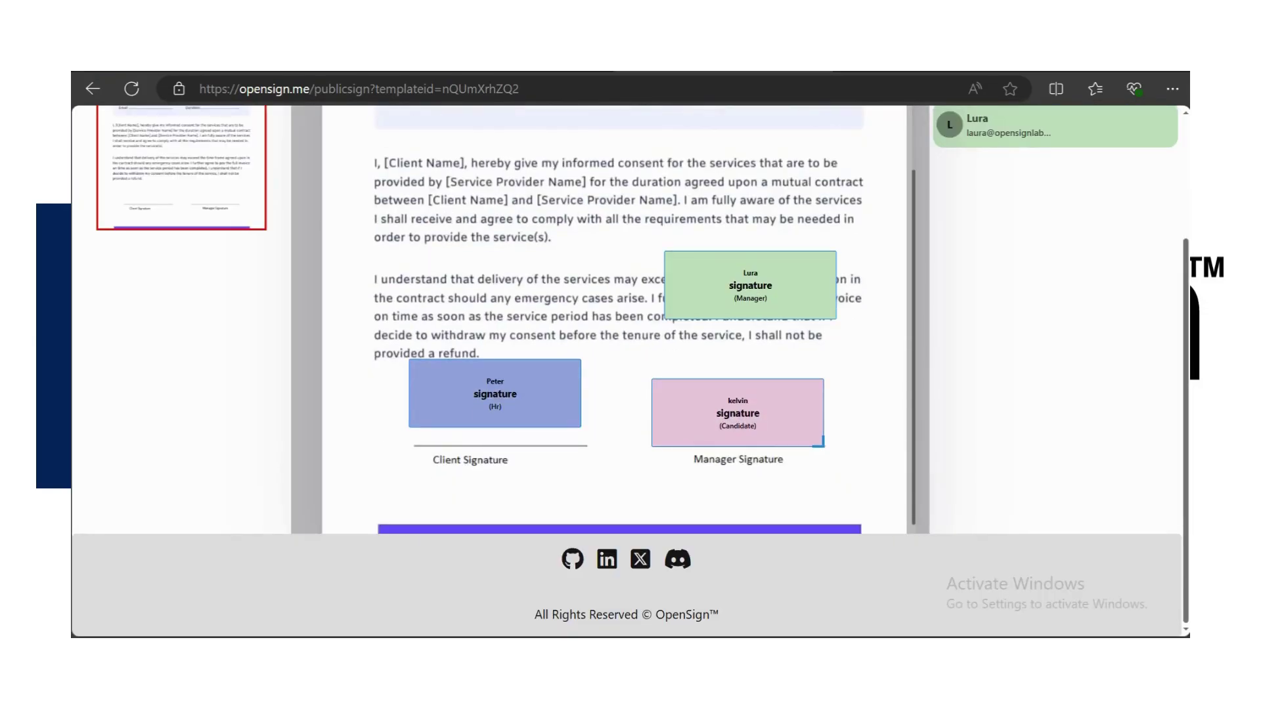
{"action": "left_click", "coordinate": [751, 285]}
{"action": "left_click", "coordinate": [571, 252]}
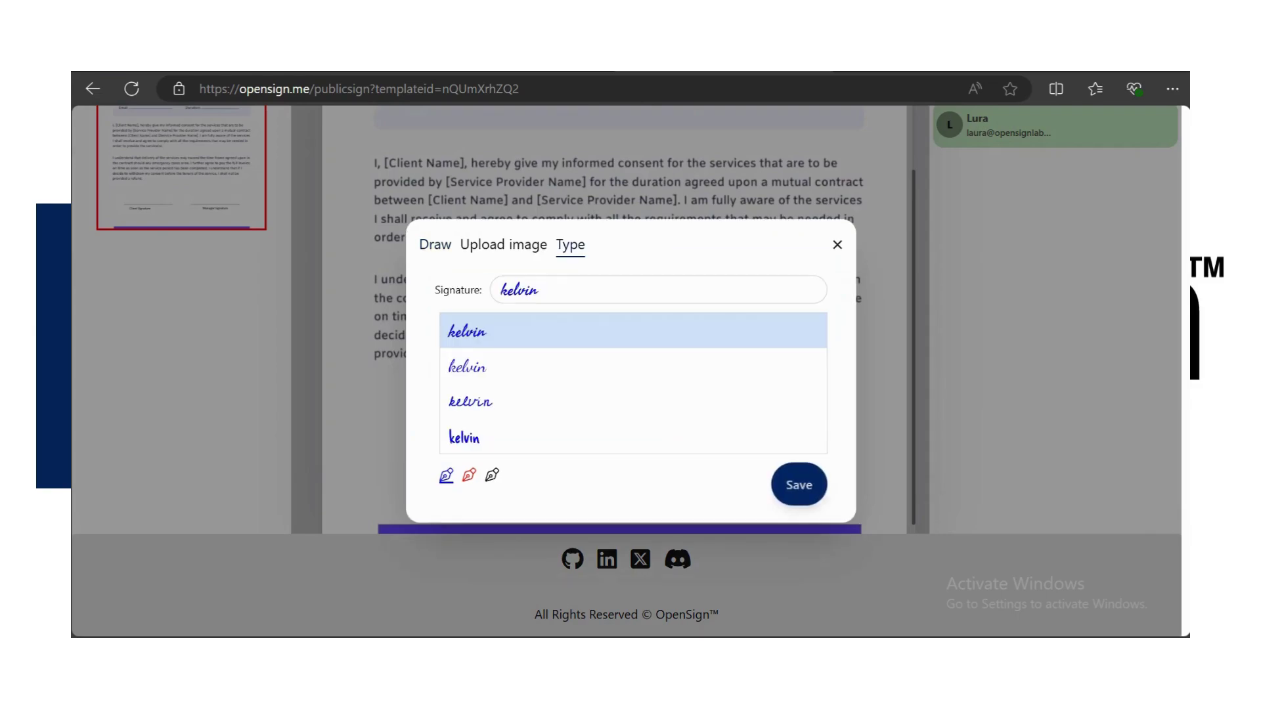
{"action": "left_click", "coordinate": [630, 402]}
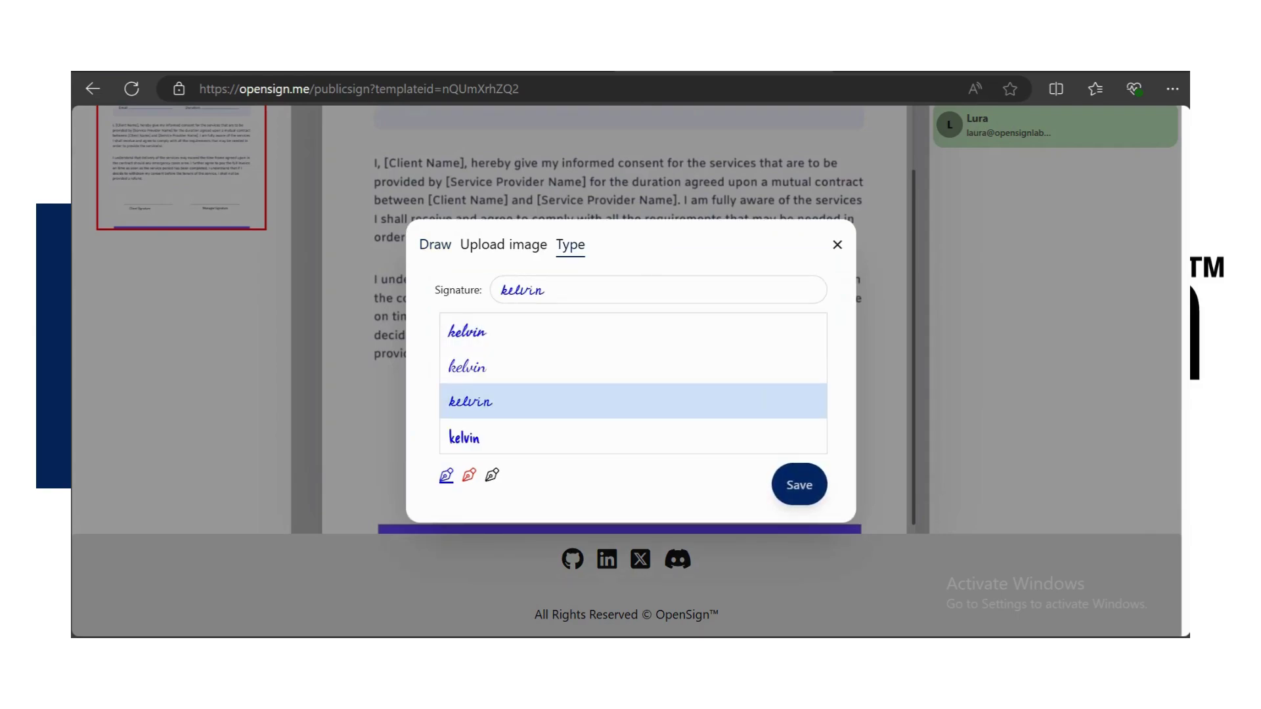
{"action": "left_click", "coordinate": [799, 484]}
{"action": "scroll", "coordinate": [611, 345], "scroll_direction": "up", "scroll_amount": 2}
{"action": "scroll", "coordinate": [611, 344], "scroll_direction": "up", "scroll_amount": 2}
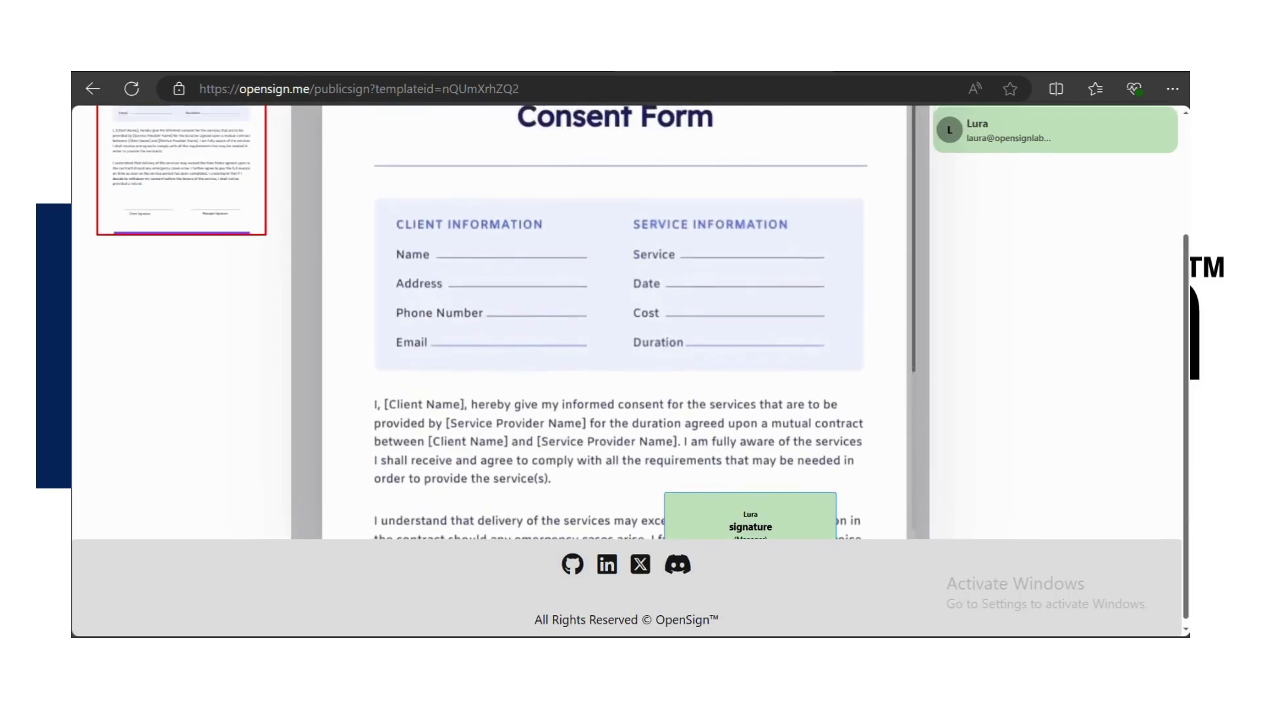
{"action": "scroll", "coordinate": [611, 344], "scroll_direction": "up", "scroll_amount": 2}
{"action": "scroll", "coordinate": [611, 345], "scroll_direction": "up", "scroll_amount": 2}
{"action": "left_click", "coordinate": [787, 149]}
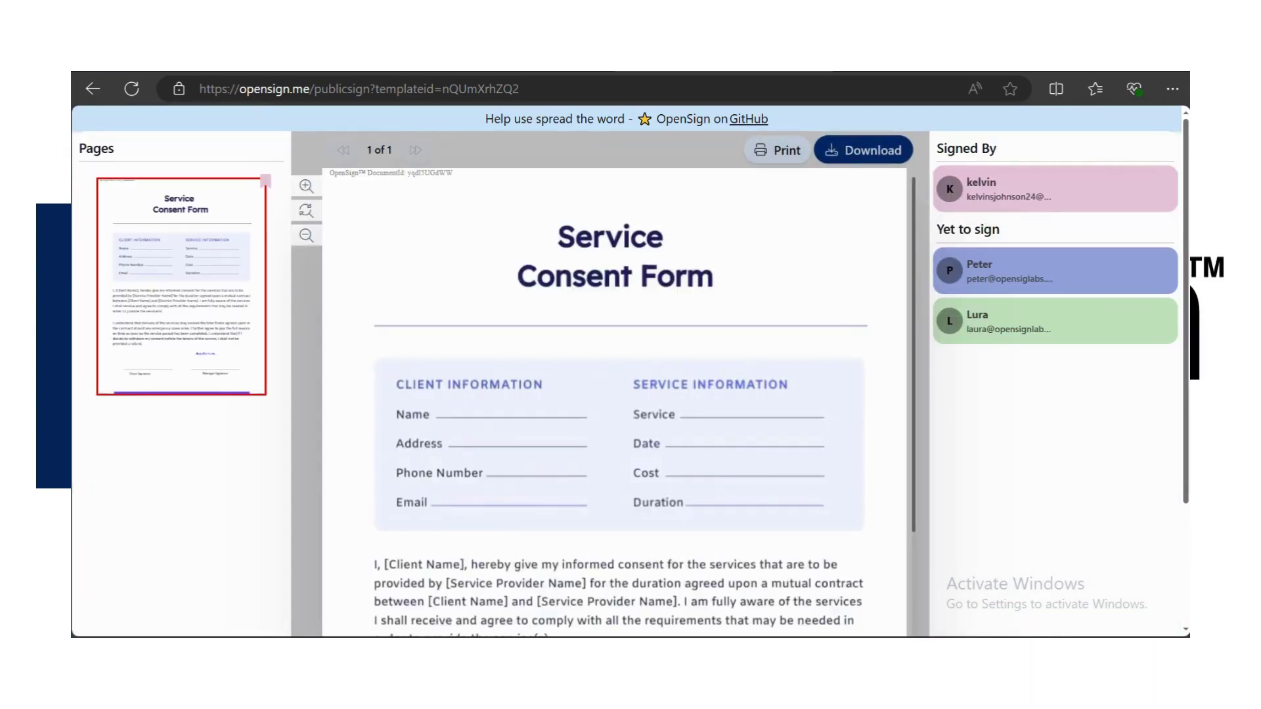
{"action": "scroll", "coordinate": [615, 394], "scroll_direction": "down", "scroll_amount": 3}
{"action": "scroll", "coordinate": [615, 395], "scroll_direction": "down", "scroll_amount": 2}
- Download the signed Consent form24 PDF and send it to print
{"action": "left_click", "coordinate": [863, 149]}
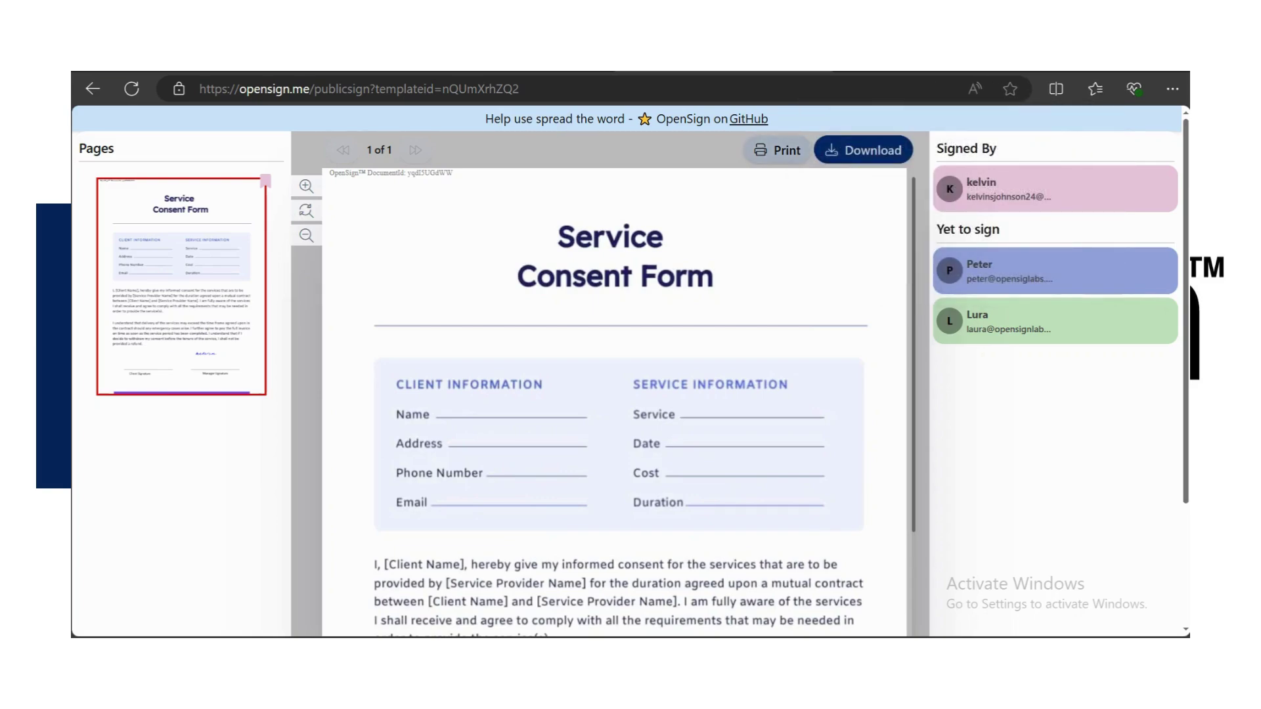
{"action": "left_click", "coordinate": [777, 150]}
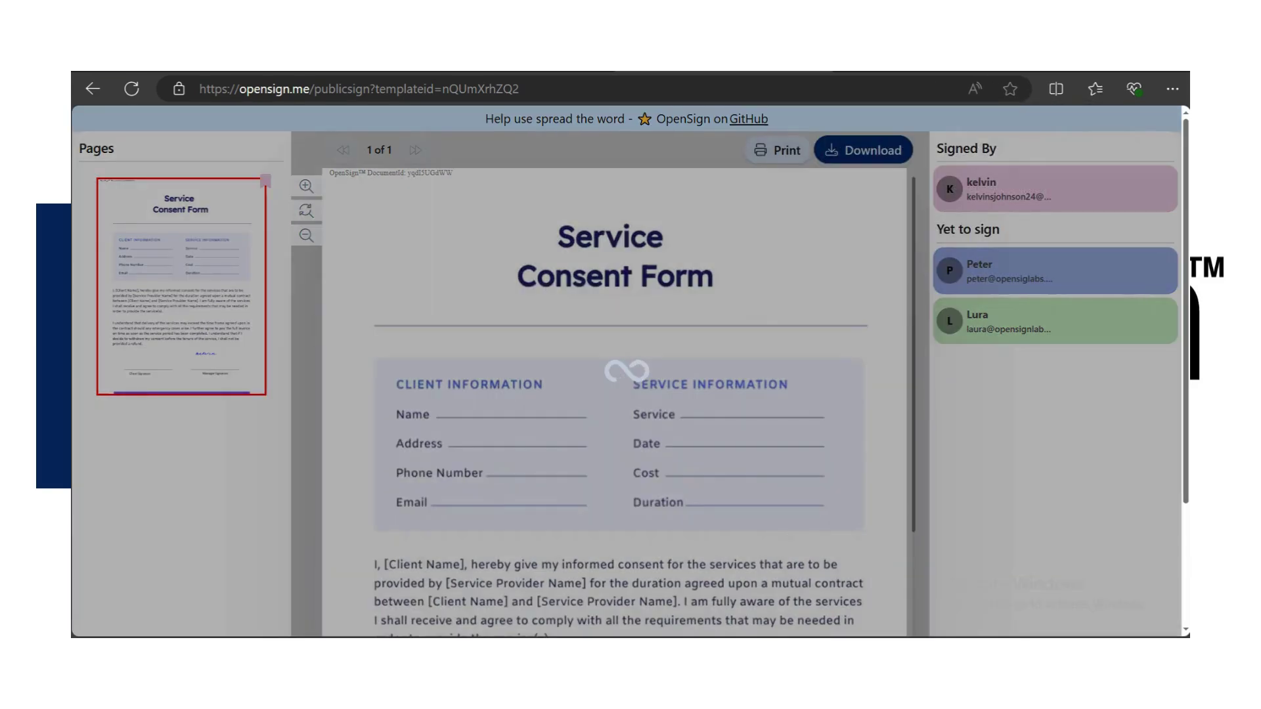